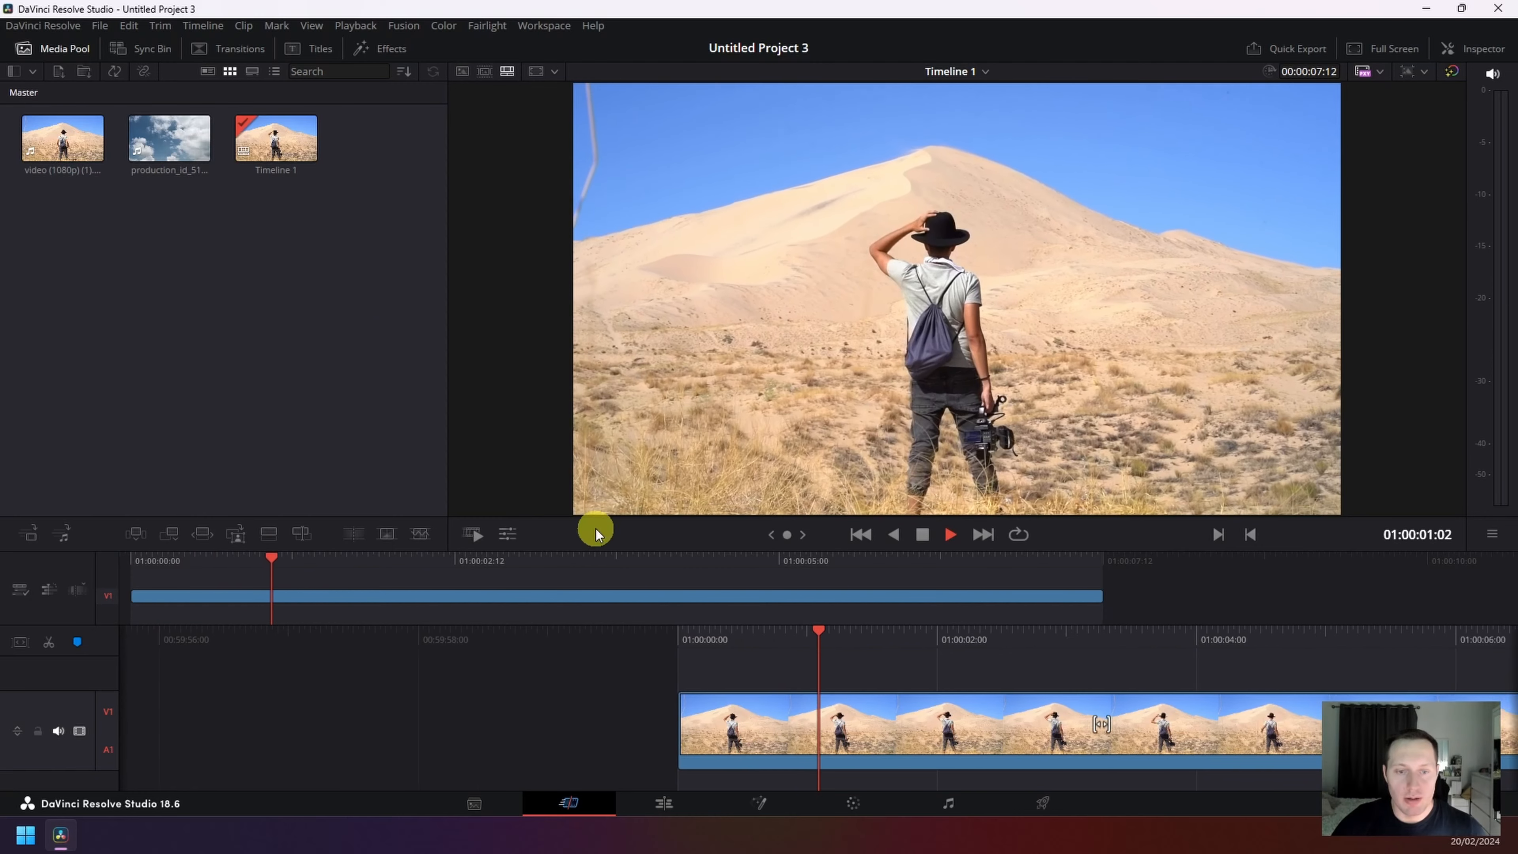
# Step: Stop playback, return the playhead to the timeline start, and show the clip's node graph on the Color page
pyautogui.press('space')
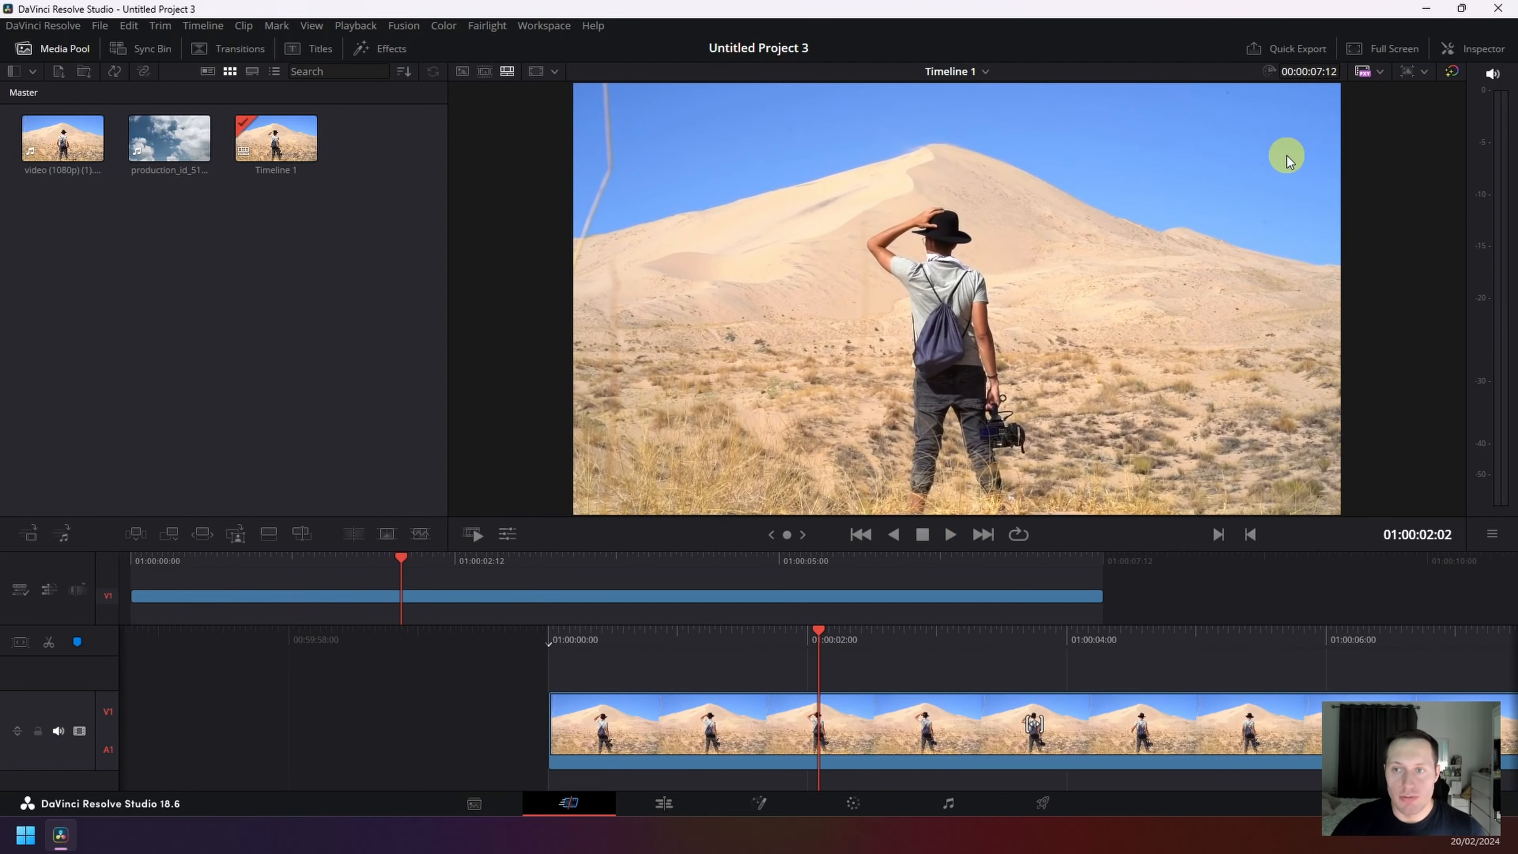
pyautogui.click(167, 133)
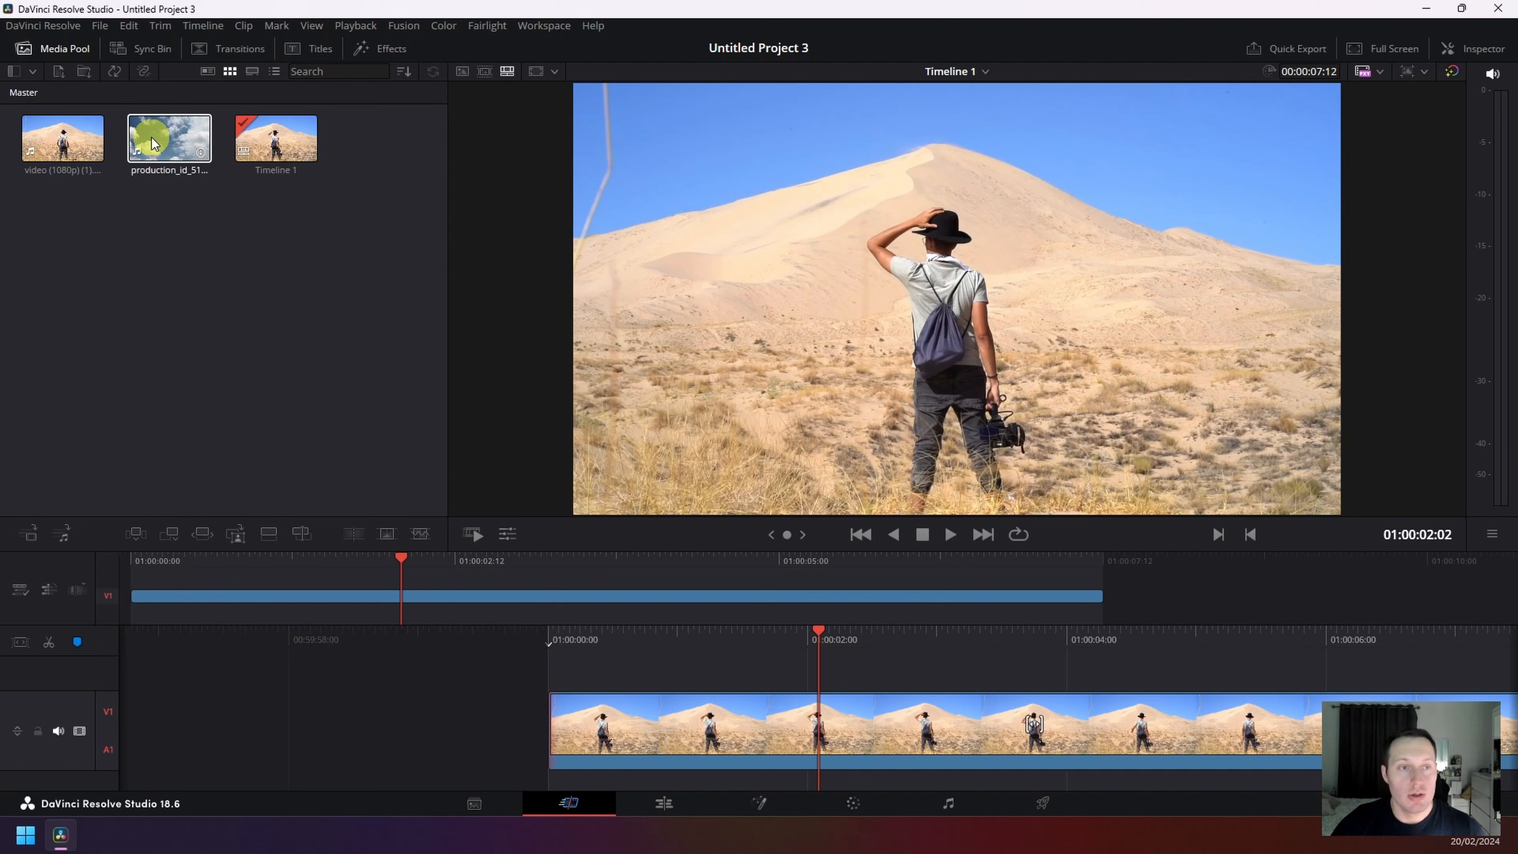
pyautogui.moveTo(159, 557); pyautogui.dragTo(129, 558)
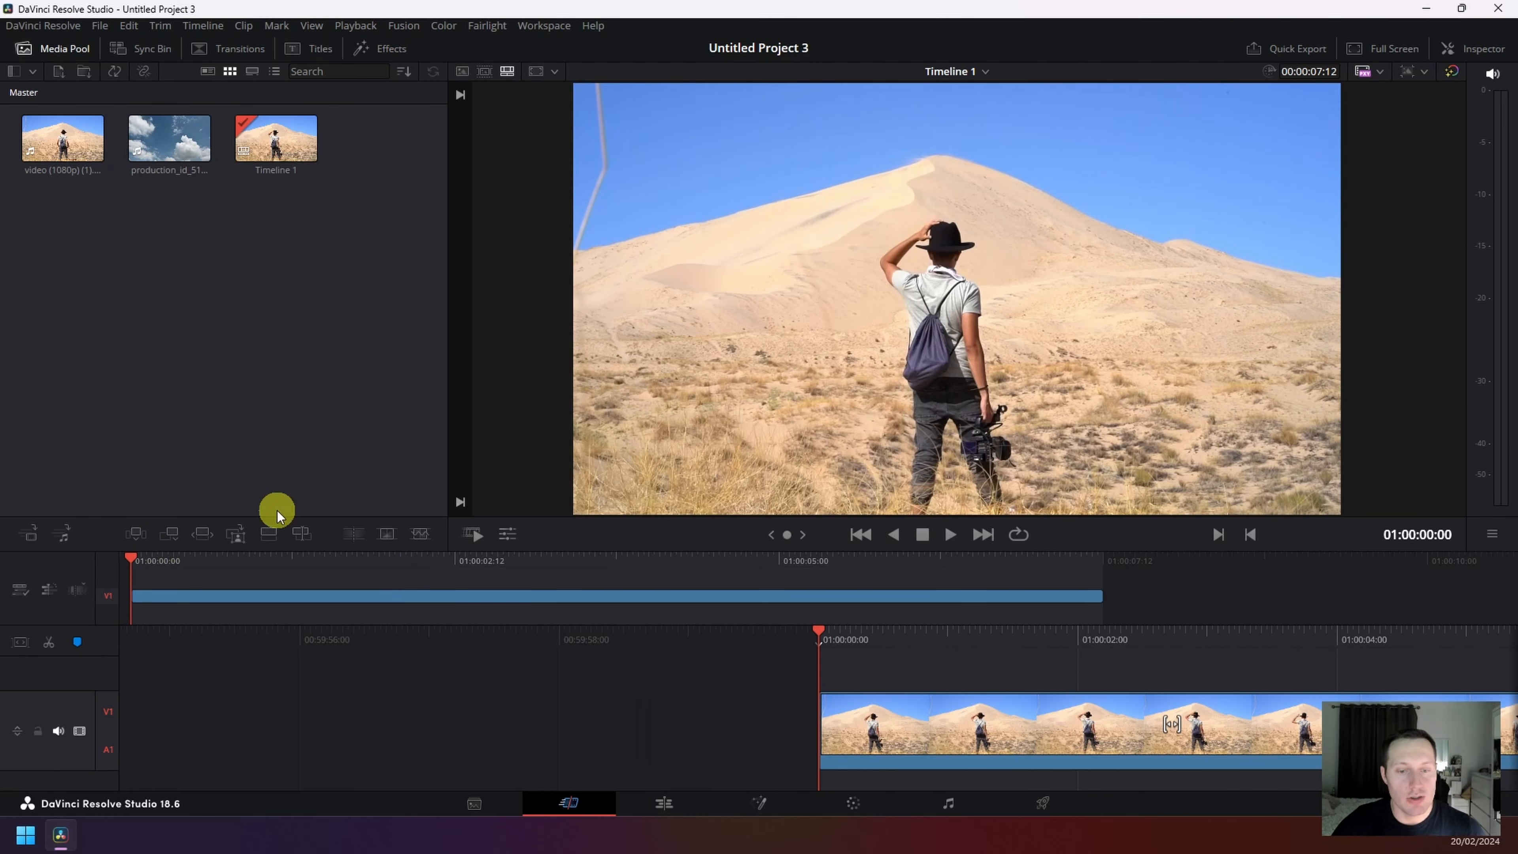
pyautogui.click(866, 805)
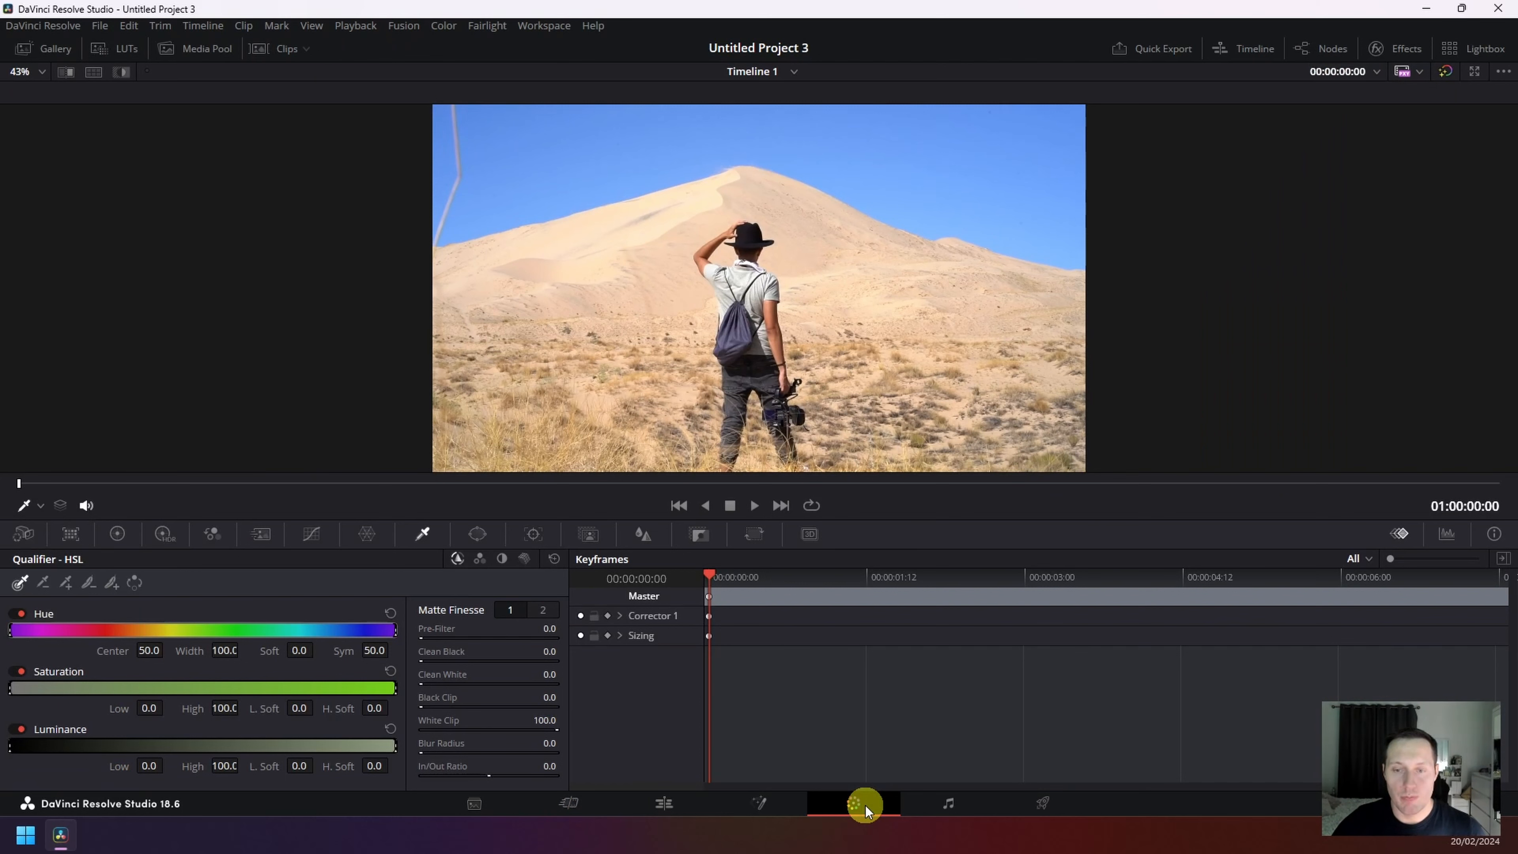
pyautogui.click(1309, 54)
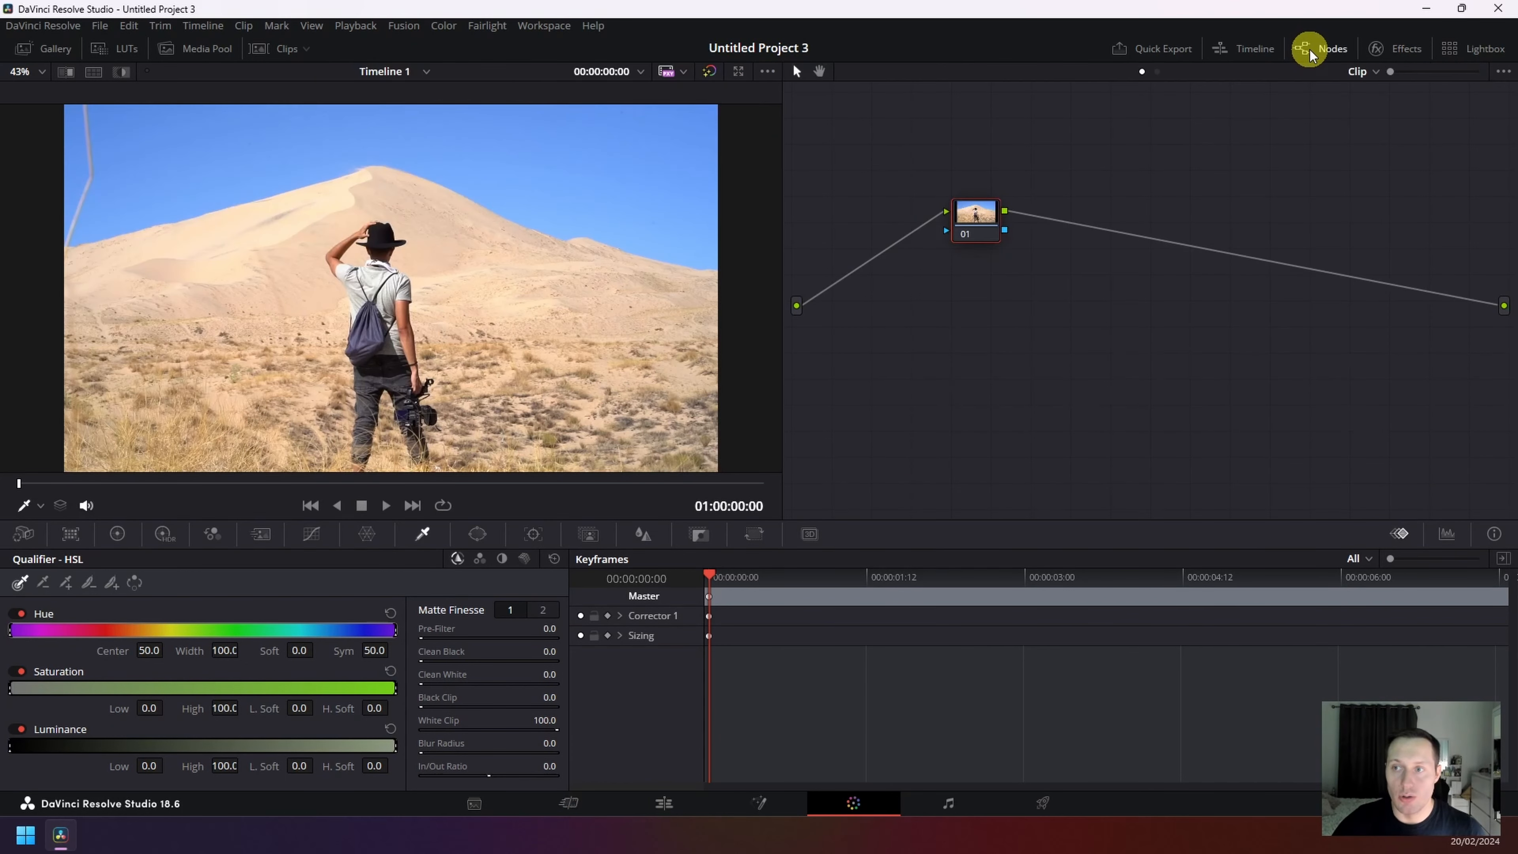
# Step: Add a serial node after node 01
pyautogui.click(972, 212)
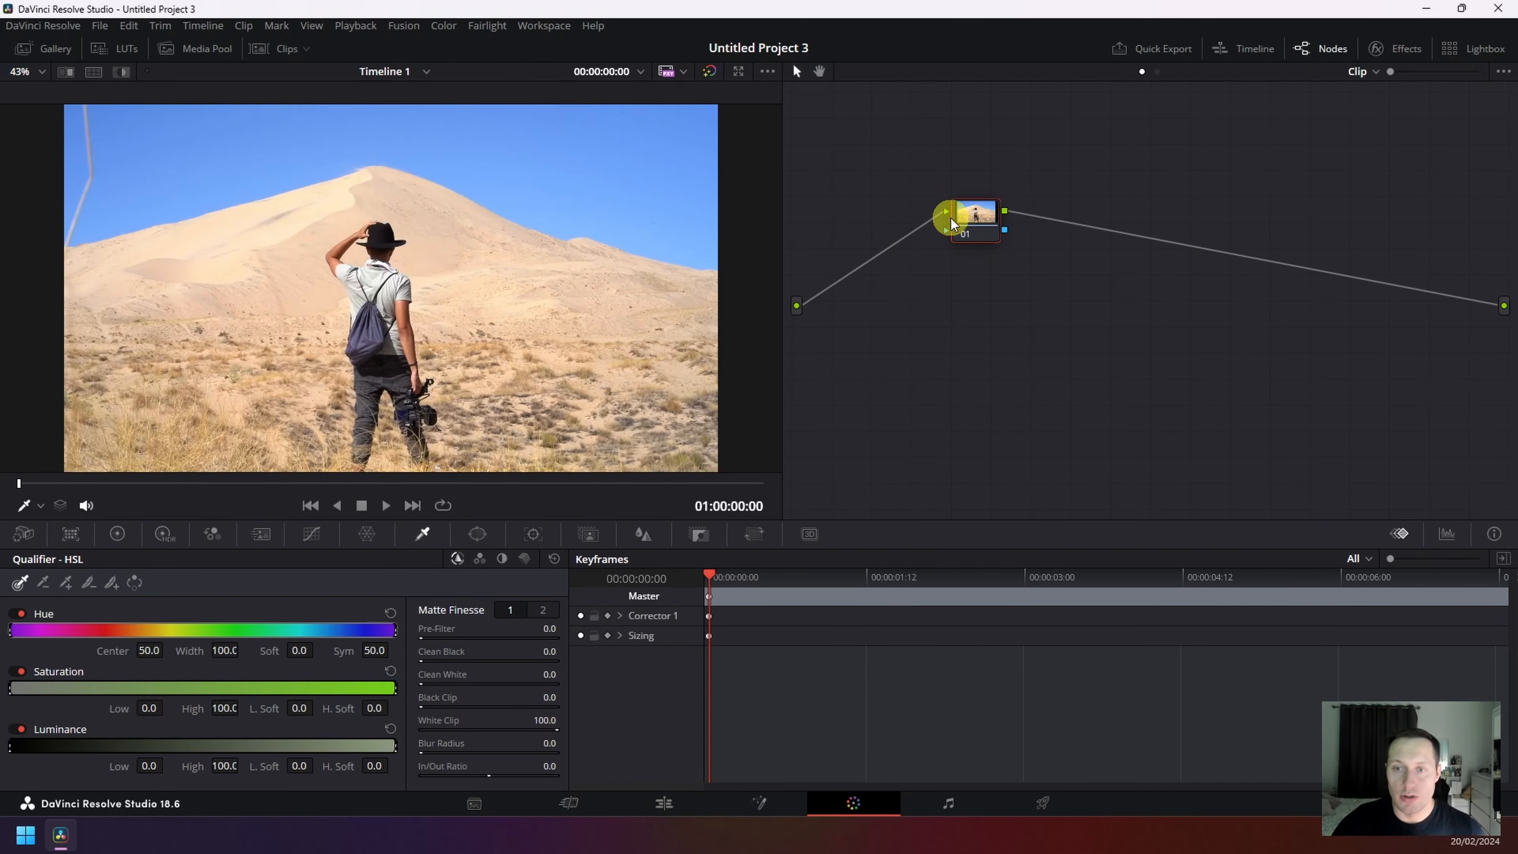
pyautogui.click(977, 214)
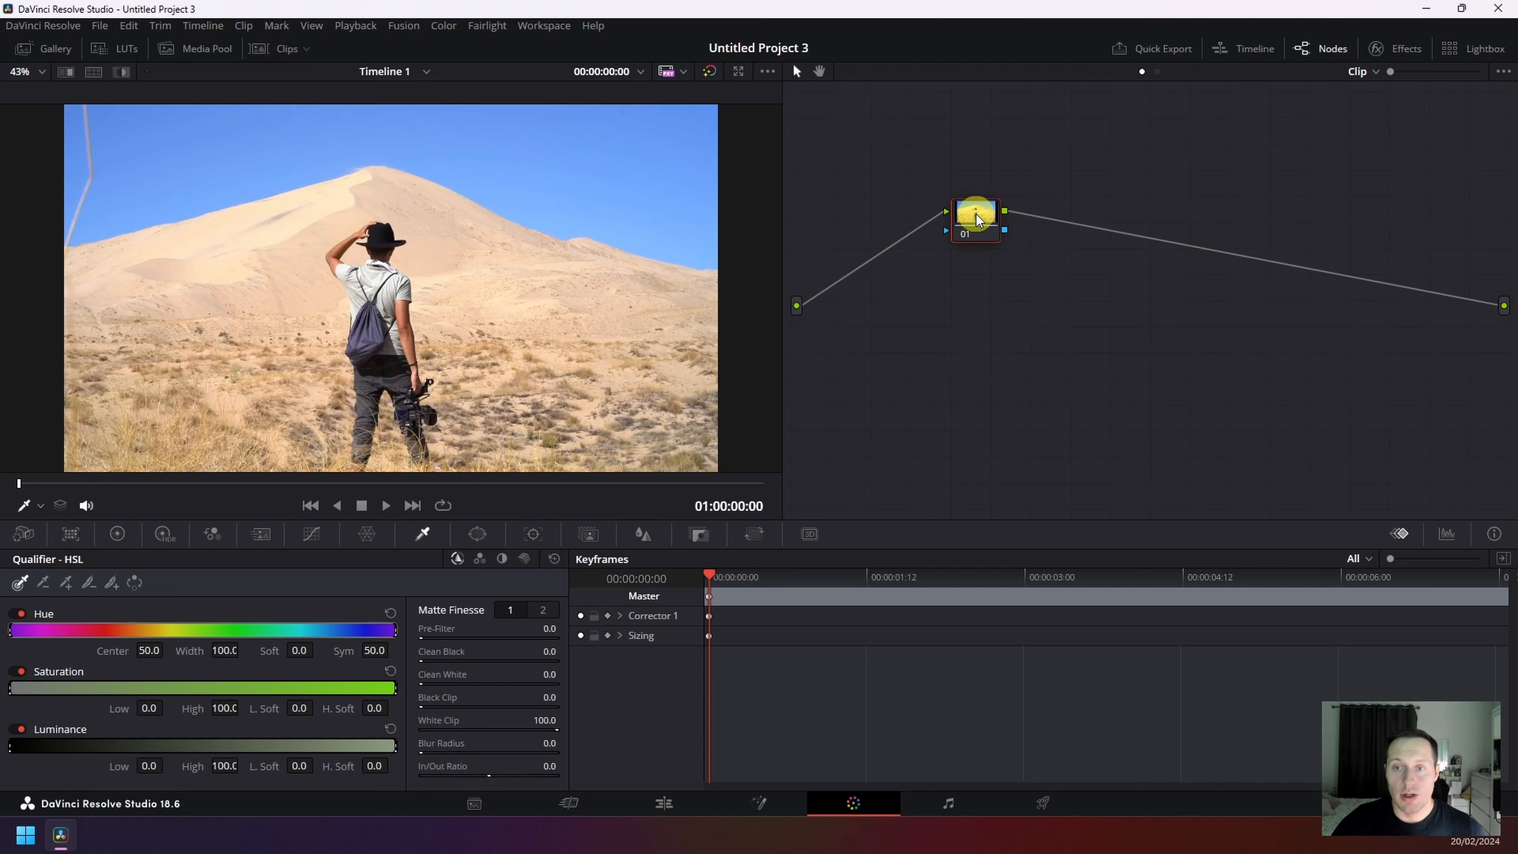
pyautogui.rightClick(977, 217)
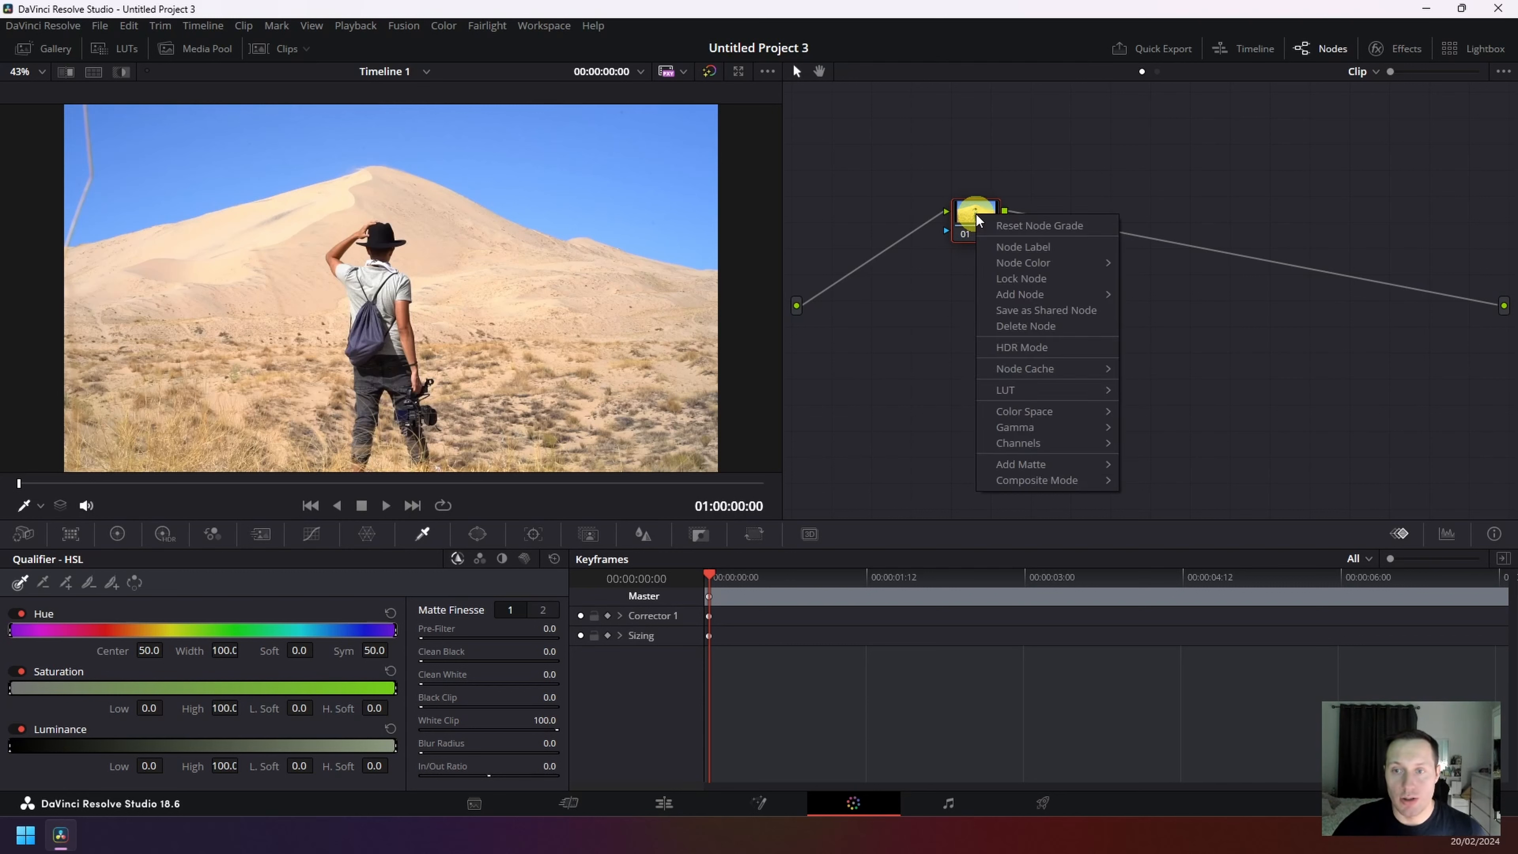
pyautogui.moveTo(1083, 295)
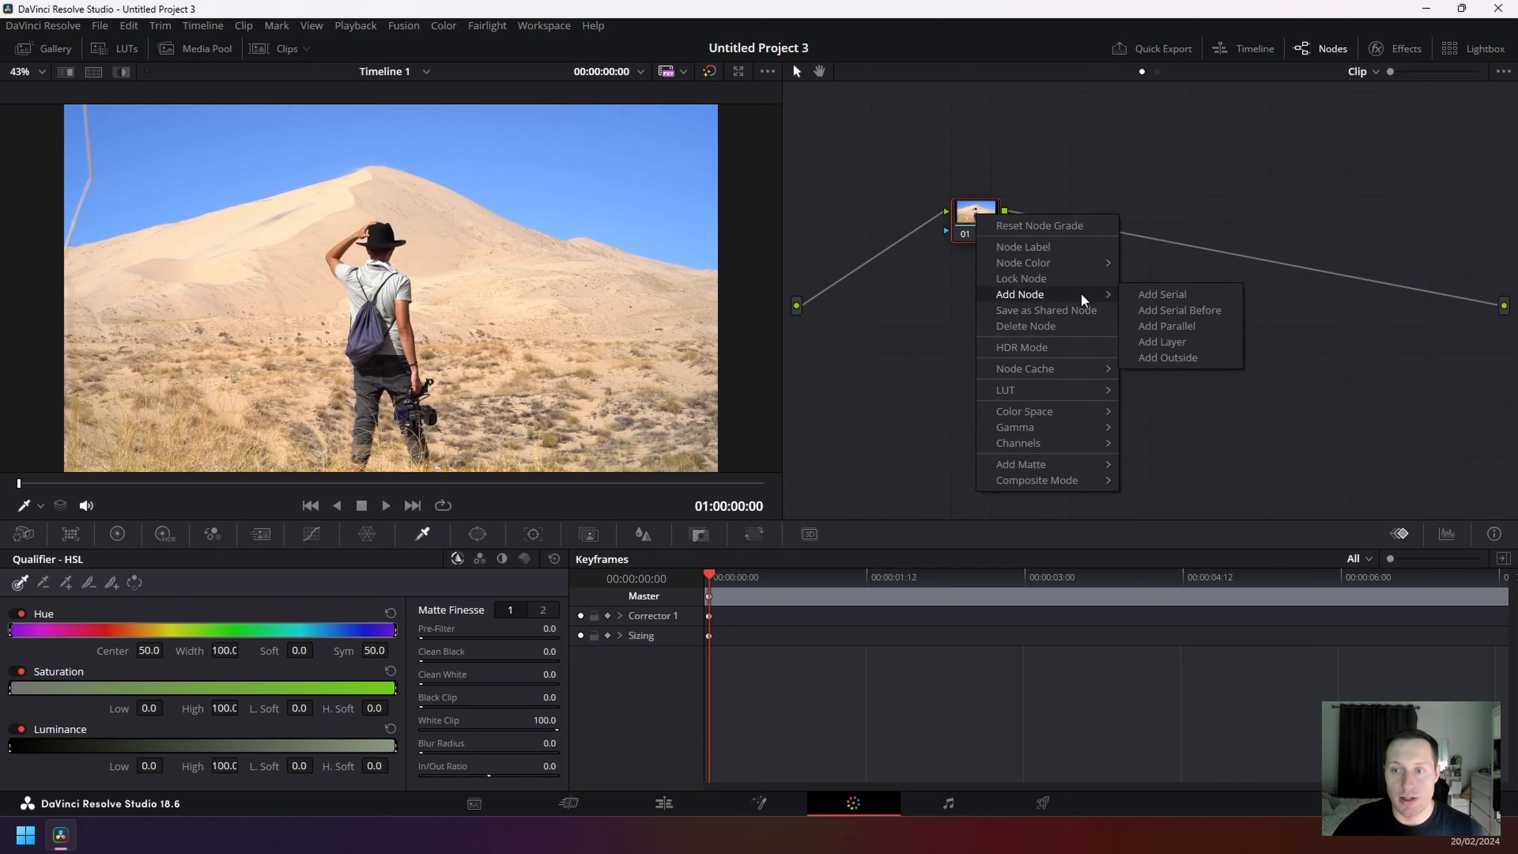
pyautogui.click(1152, 296)
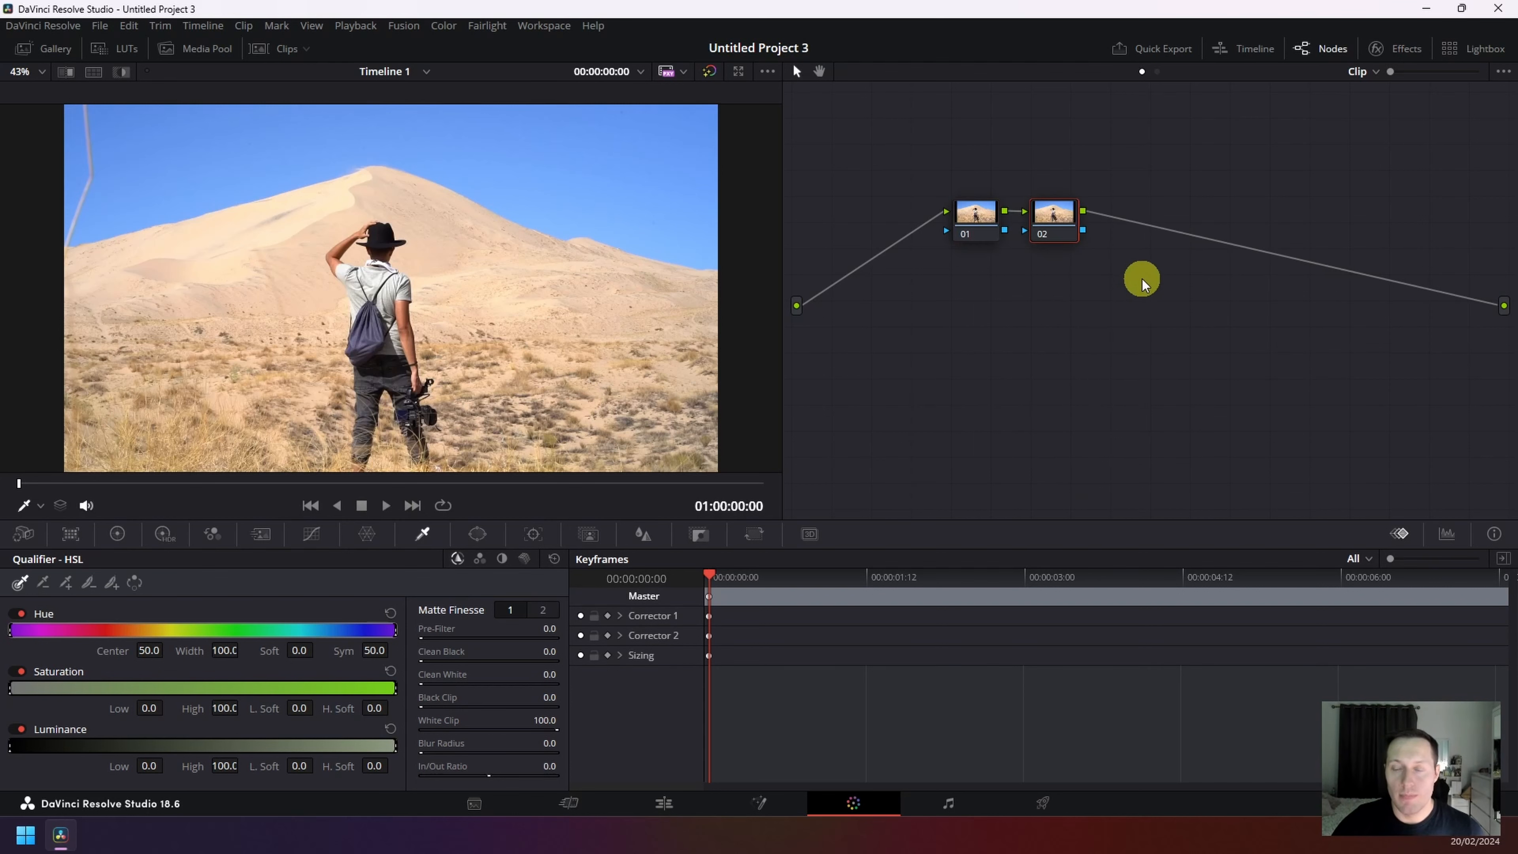
# Step: Add a layer node to node 02
pyautogui.rightClick(1054, 217)
pyautogui.moveTo(1174, 298)
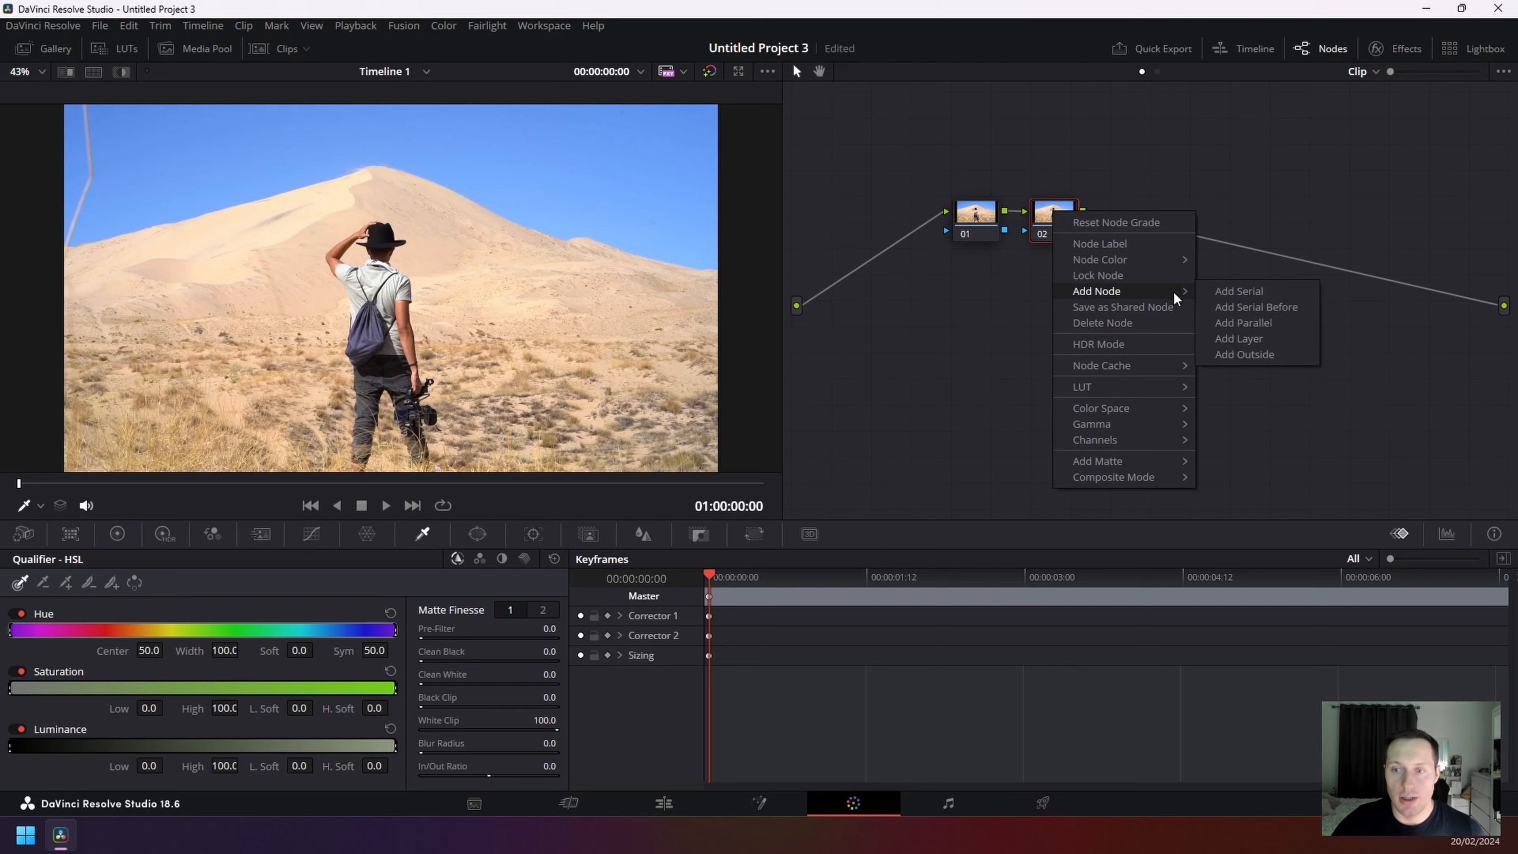
pyautogui.click(1262, 339)
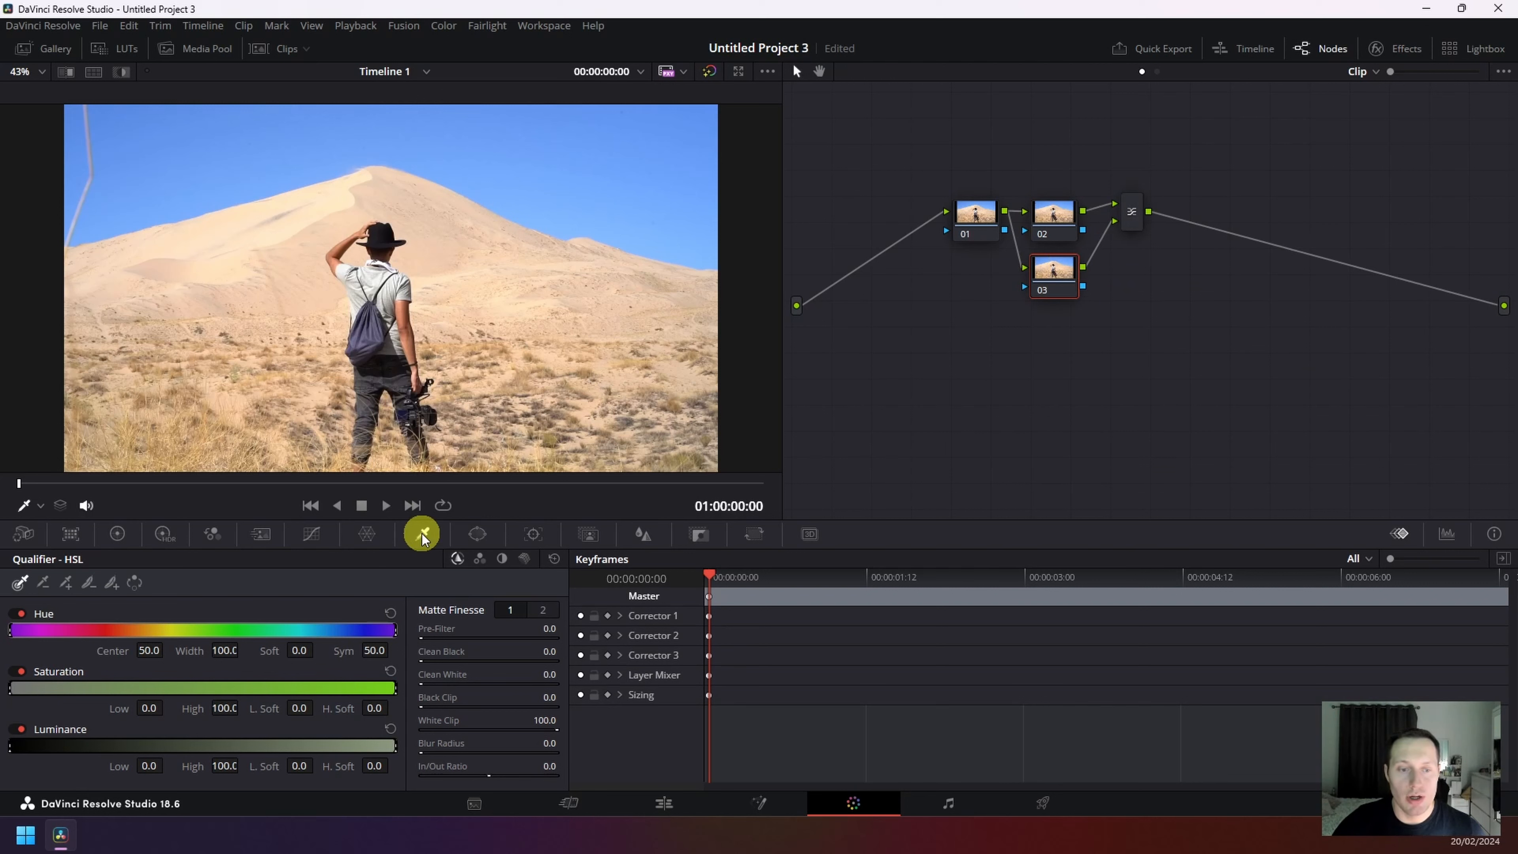
# Step: Key the blue sky on node 03 with the 3D qualifier, refining the matte with Pre-Filter 2.3, Clean Black 2.0 and Clean White 2.0
pyautogui.click(526, 557)
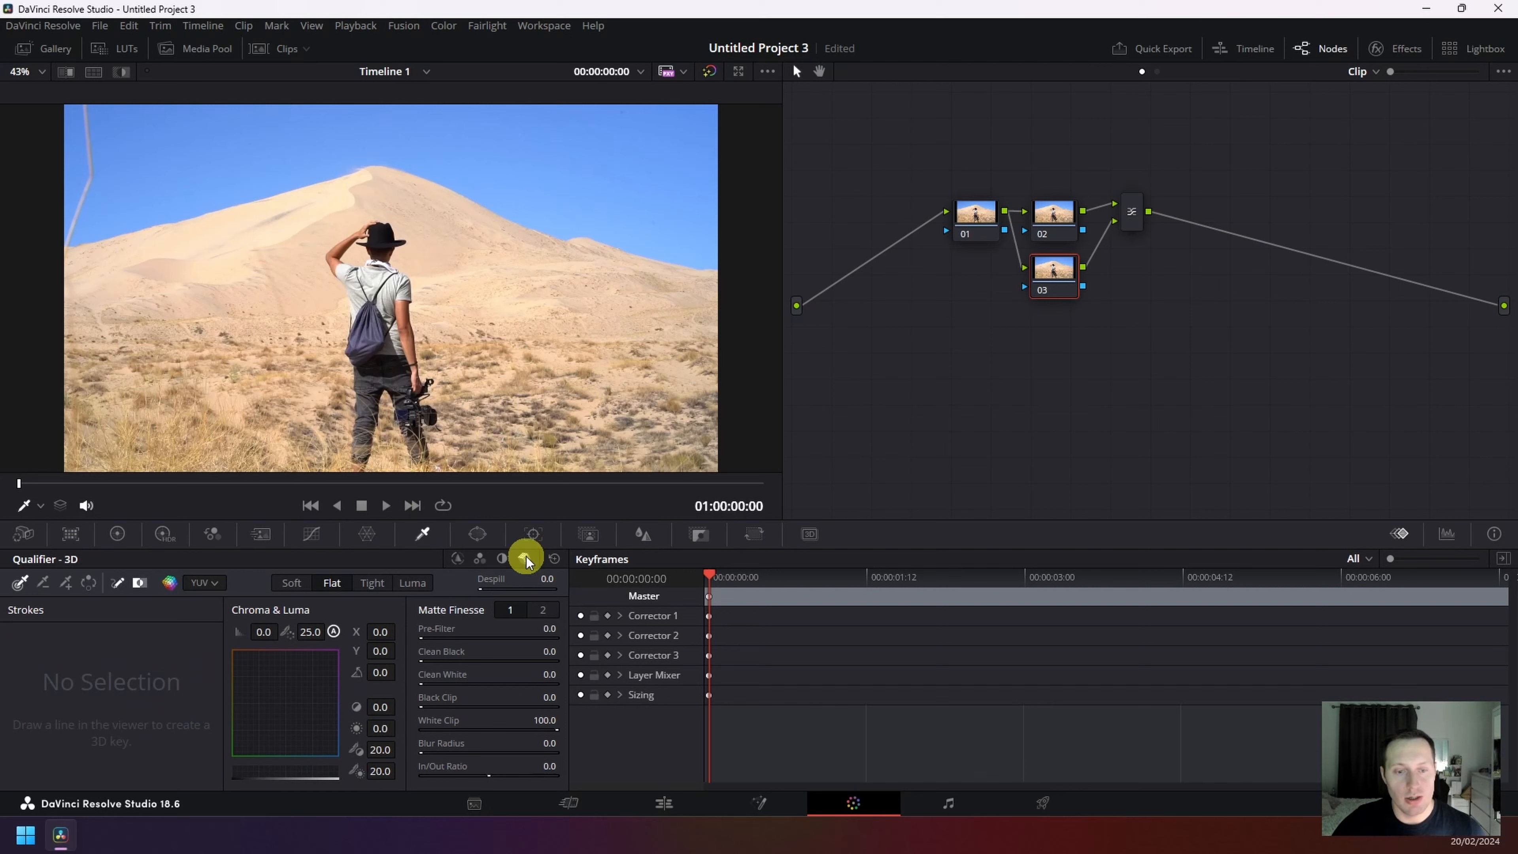
pyautogui.click(42, 507)
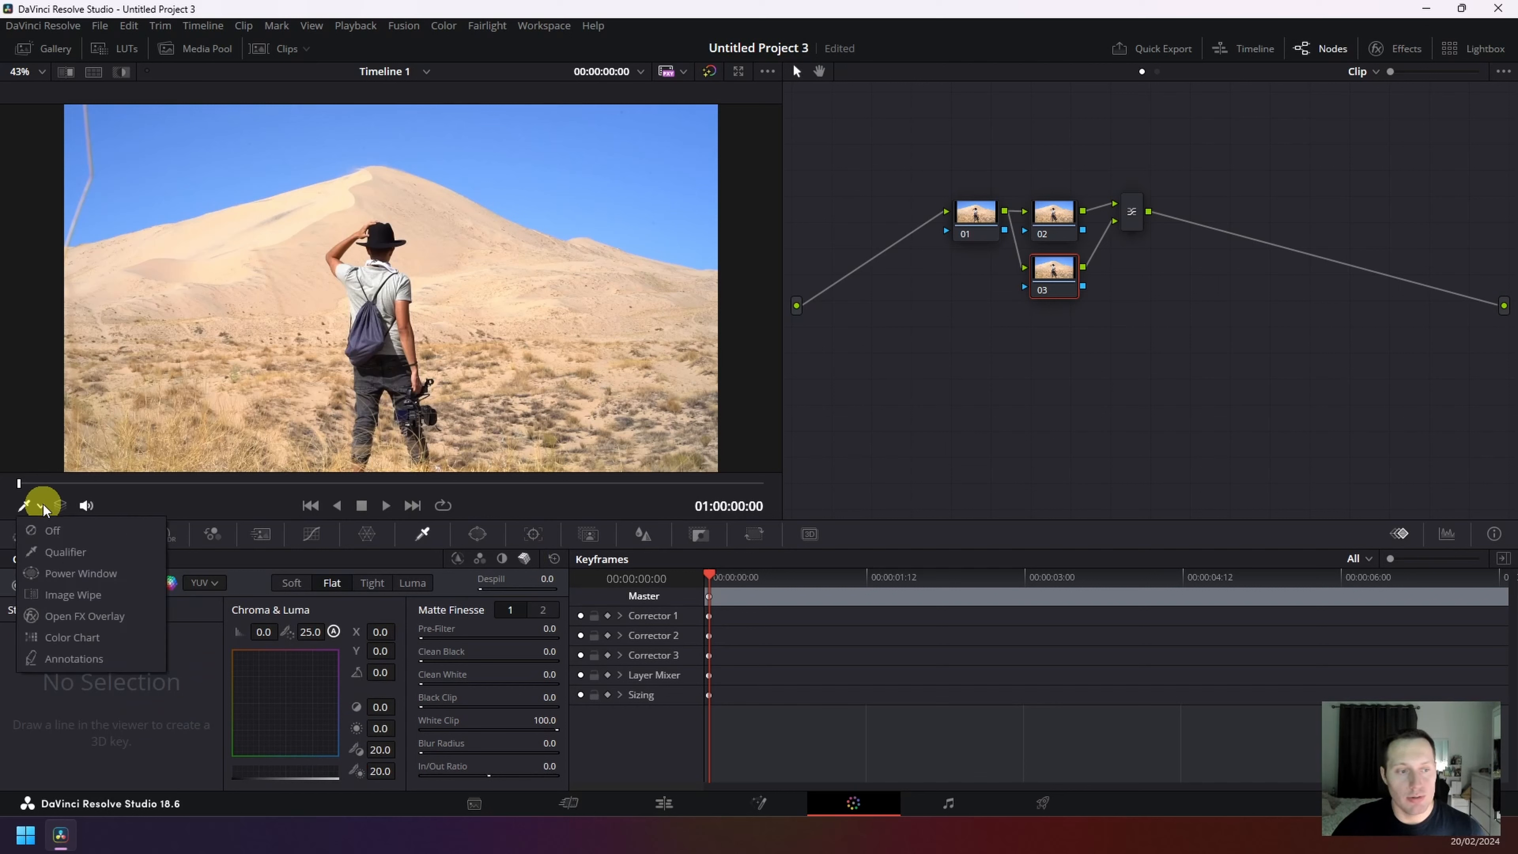
pyautogui.click(66, 552)
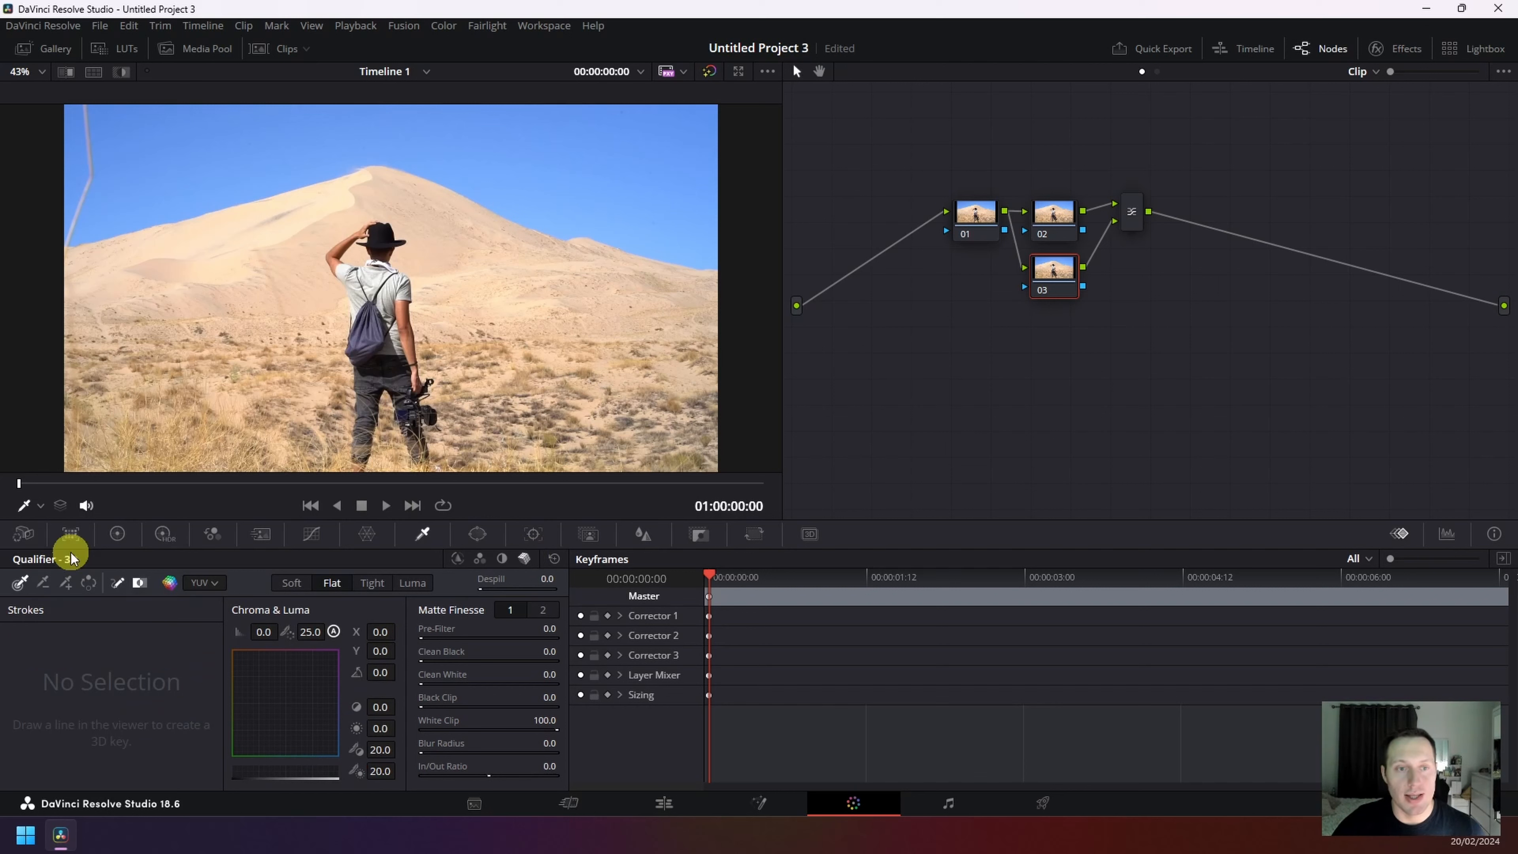
pyautogui.moveTo(83, 233)
pyautogui.mouseDown()
pyautogui.moveTo(409, 151)
pyautogui.moveTo(579, 231)
pyautogui.moveTo(711, 250)
pyautogui.moveTo(693, 112)
pyautogui.moveTo(658, 210)
pyautogui.moveTo(621, 112)
pyautogui.moveTo(593, 136)
pyautogui.moveTo(582, 208)
pyautogui.moveTo(527, 128)
pyautogui.moveTo(471, 114)
pyautogui.moveTo(480, 157)
pyautogui.moveTo(361, 114)
pyautogui.moveTo(316, 144)
pyautogui.moveTo(276, 120)
pyautogui.moveTo(227, 167)
pyautogui.moveTo(181, 122)
pyautogui.moveTo(122, 194)
pyautogui.moveTo(130, 139)
pyautogui.moveTo(108, 110)
pyautogui.moveTo(98, 216)
pyautogui.mouseUp()
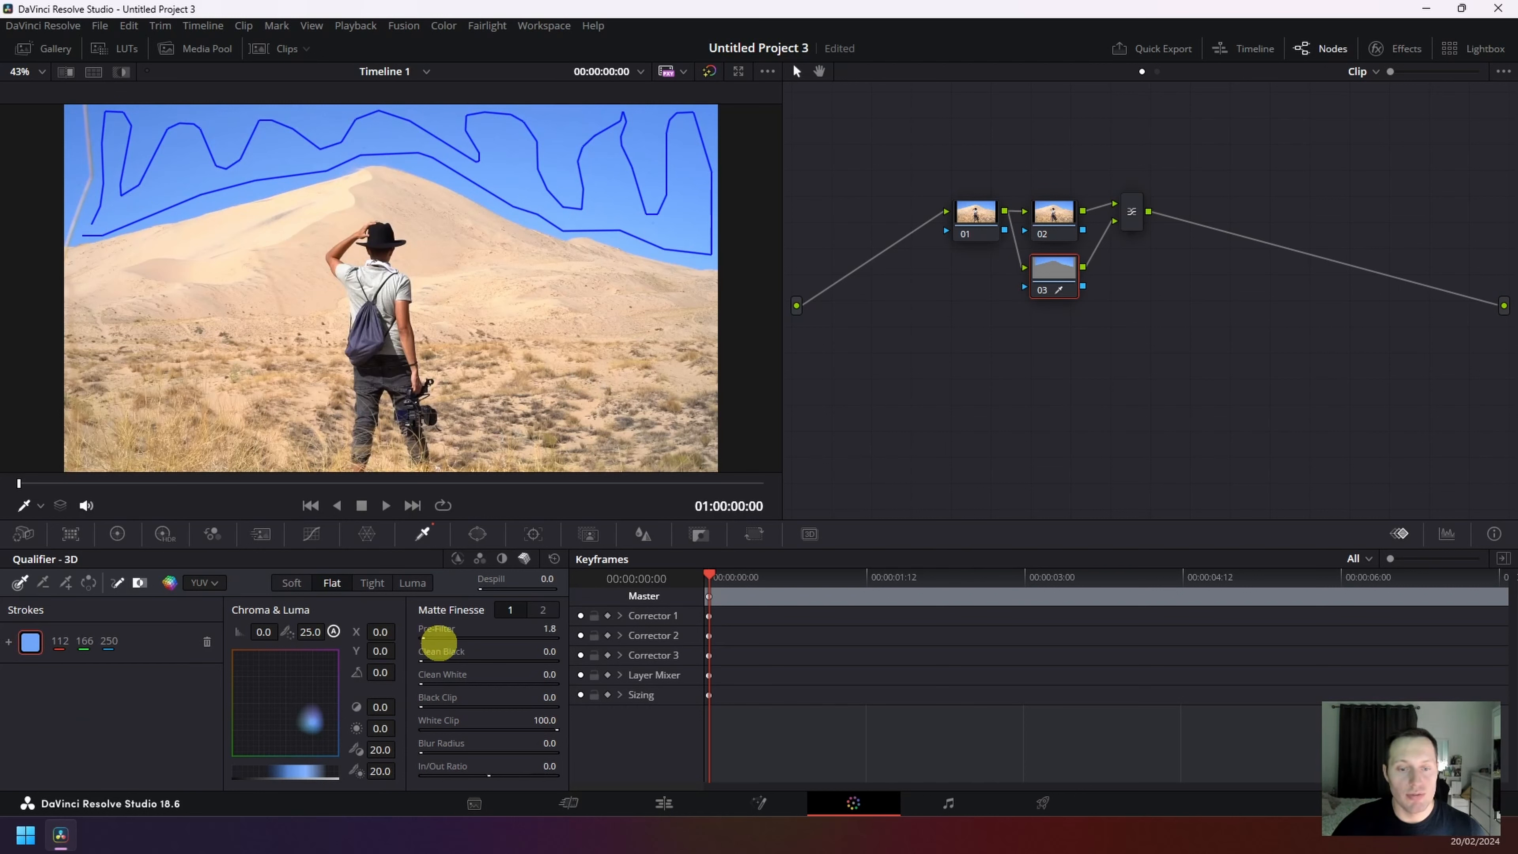
pyautogui.moveTo(441, 643); pyautogui.dragTo(425, 679)
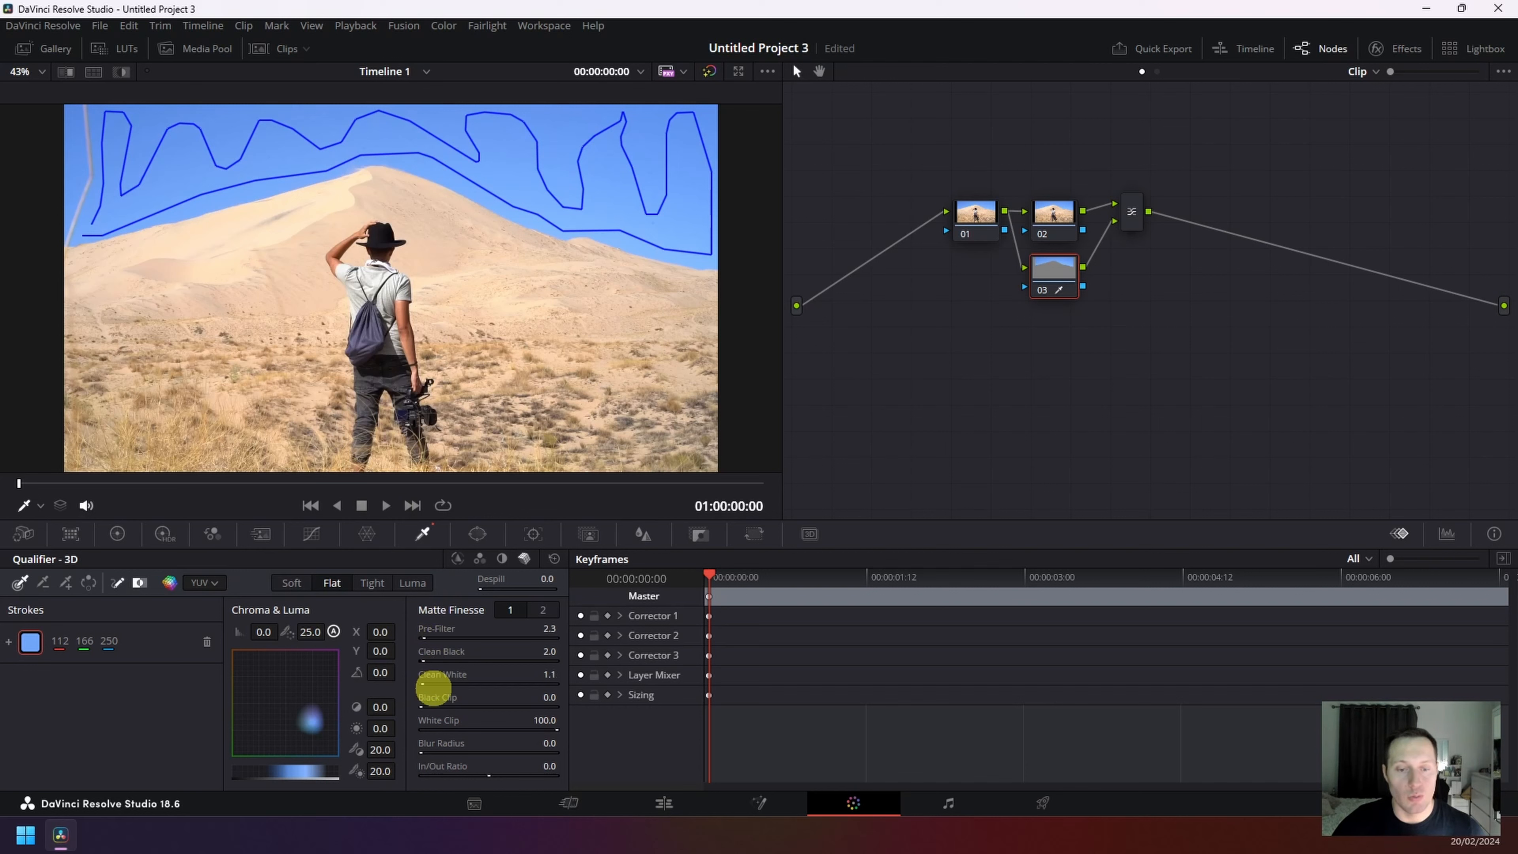
pyautogui.moveTo(439, 691); pyautogui.dragTo(424, 678)
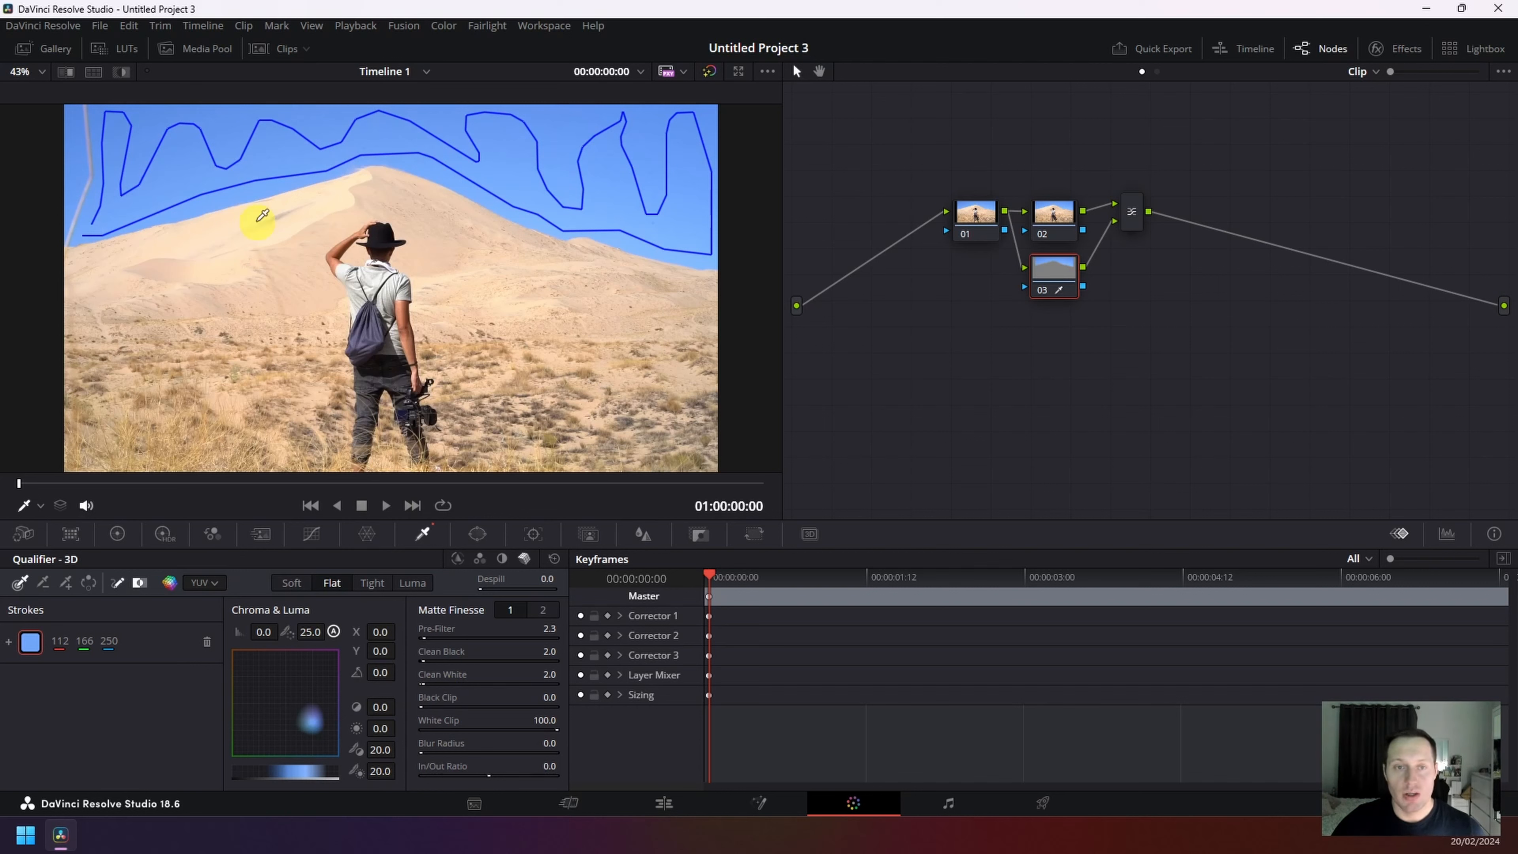
# Step: Add the cloud clip from the media pool to the node graph as an external matte
pyautogui.click(207, 48)
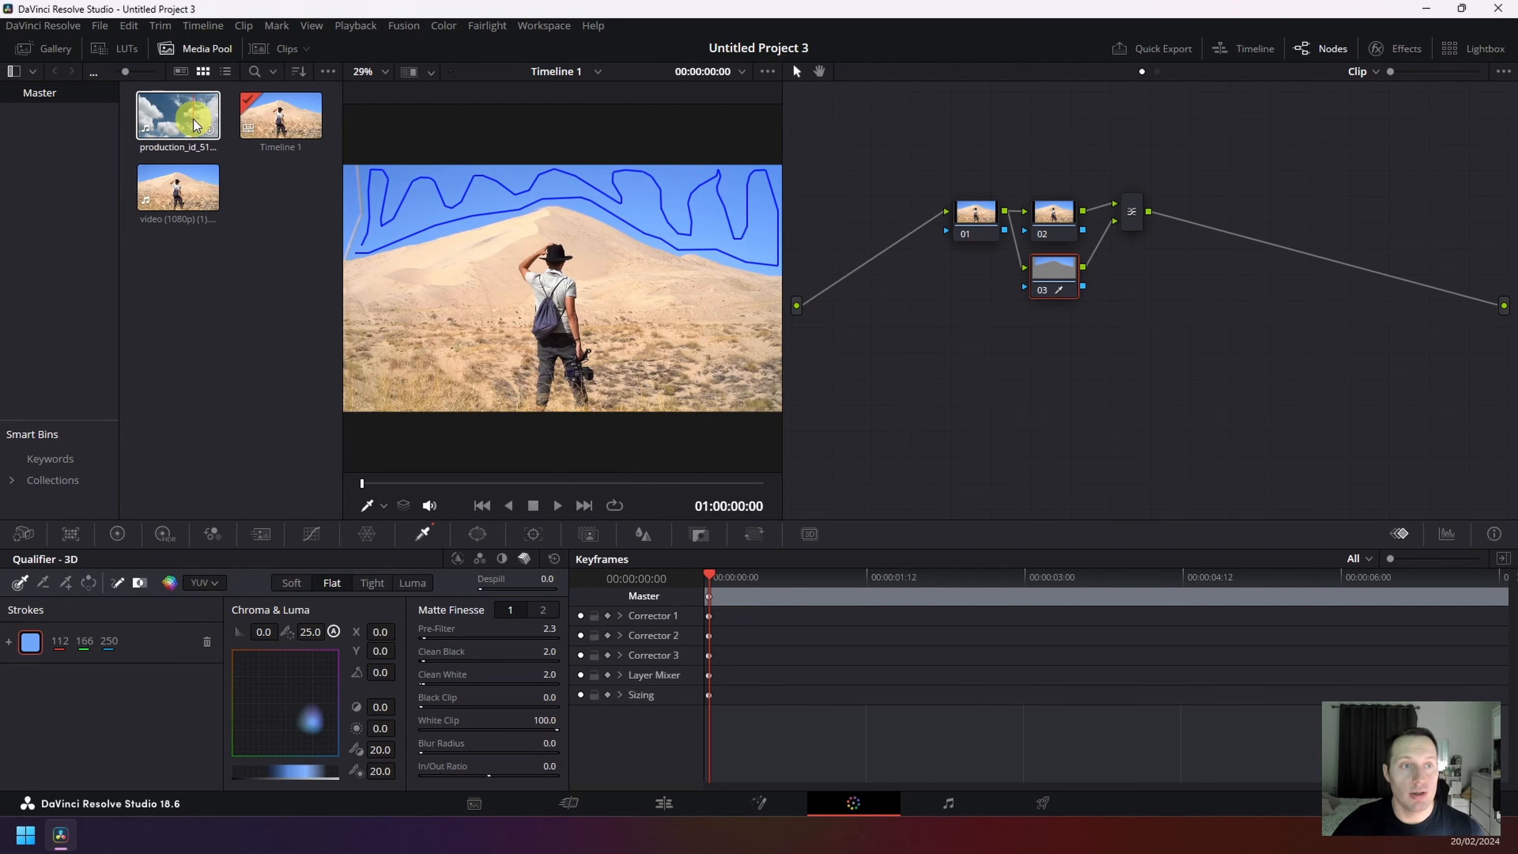
pyautogui.moveTo(173, 122); pyautogui.dragTo(867, 375)
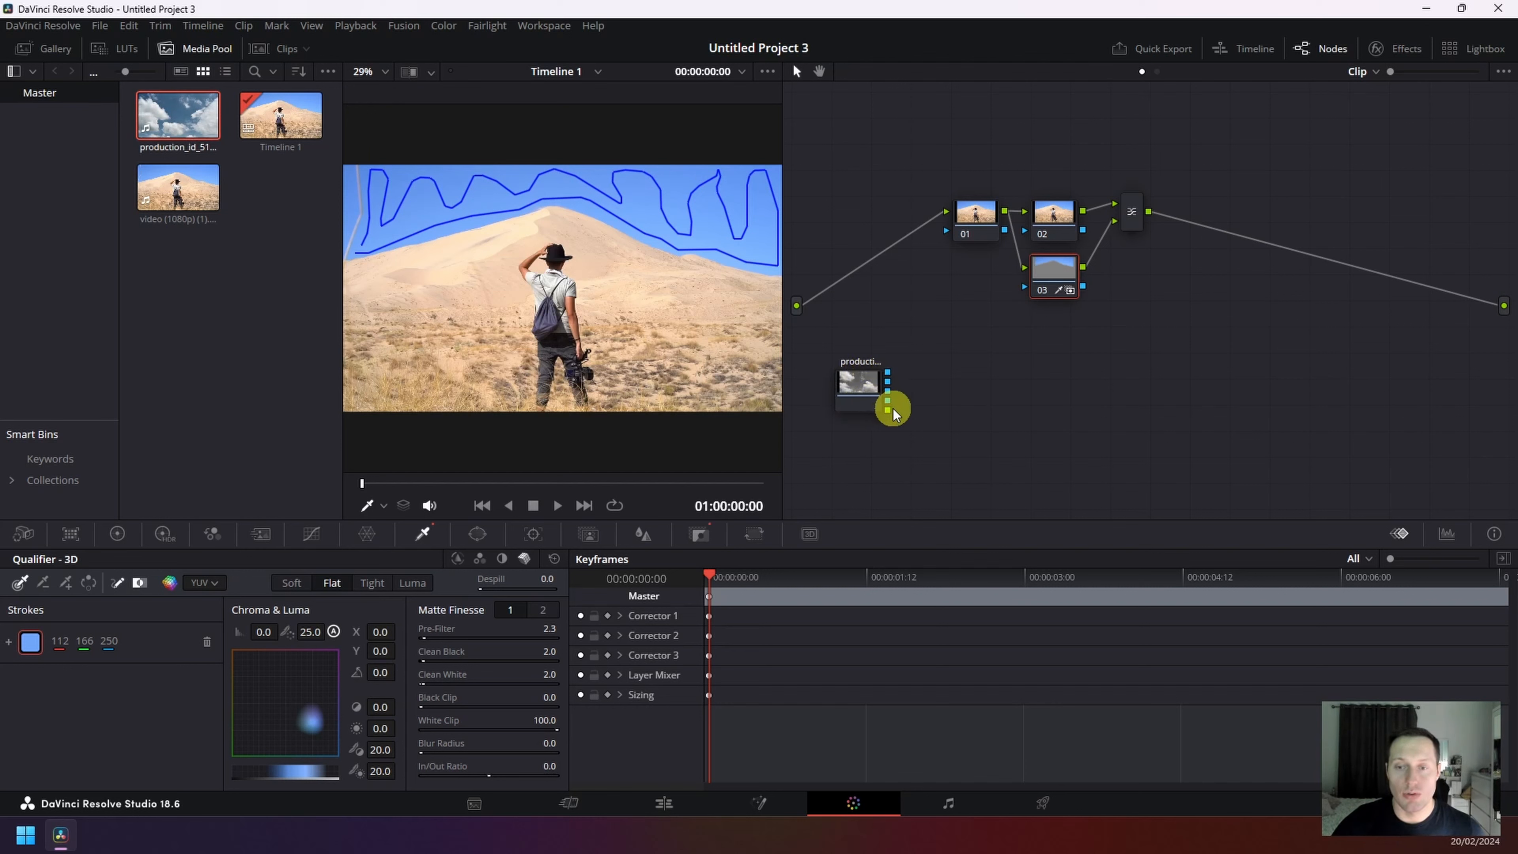
pyautogui.click(204, 48)
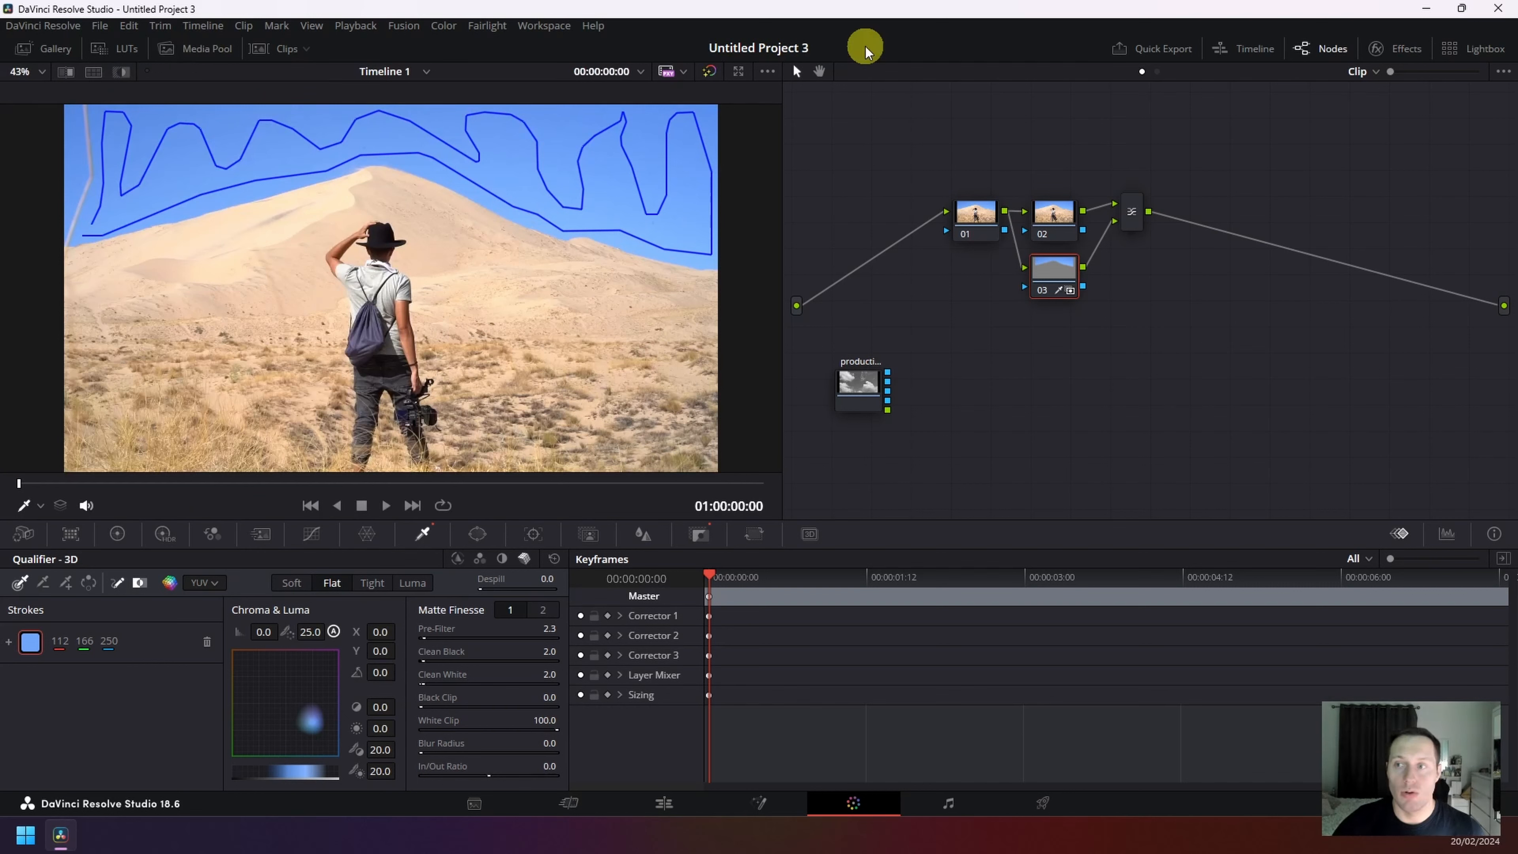
# Step: Find the Match Move effect in the effects library and apply it to node 03
pyautogui.click(1418, 51)
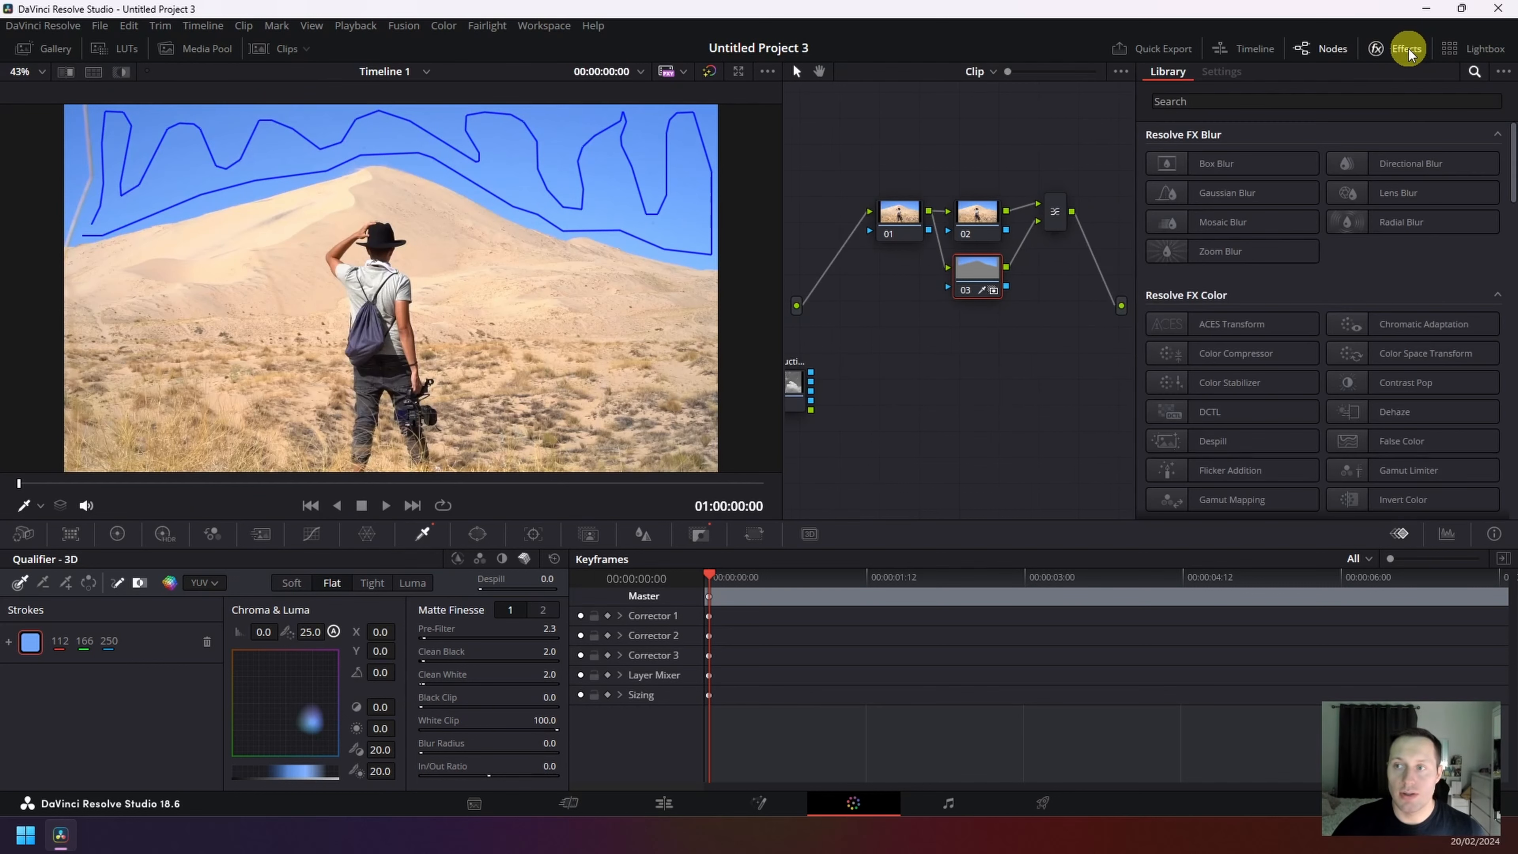
pyautogui.click(1286, 105)
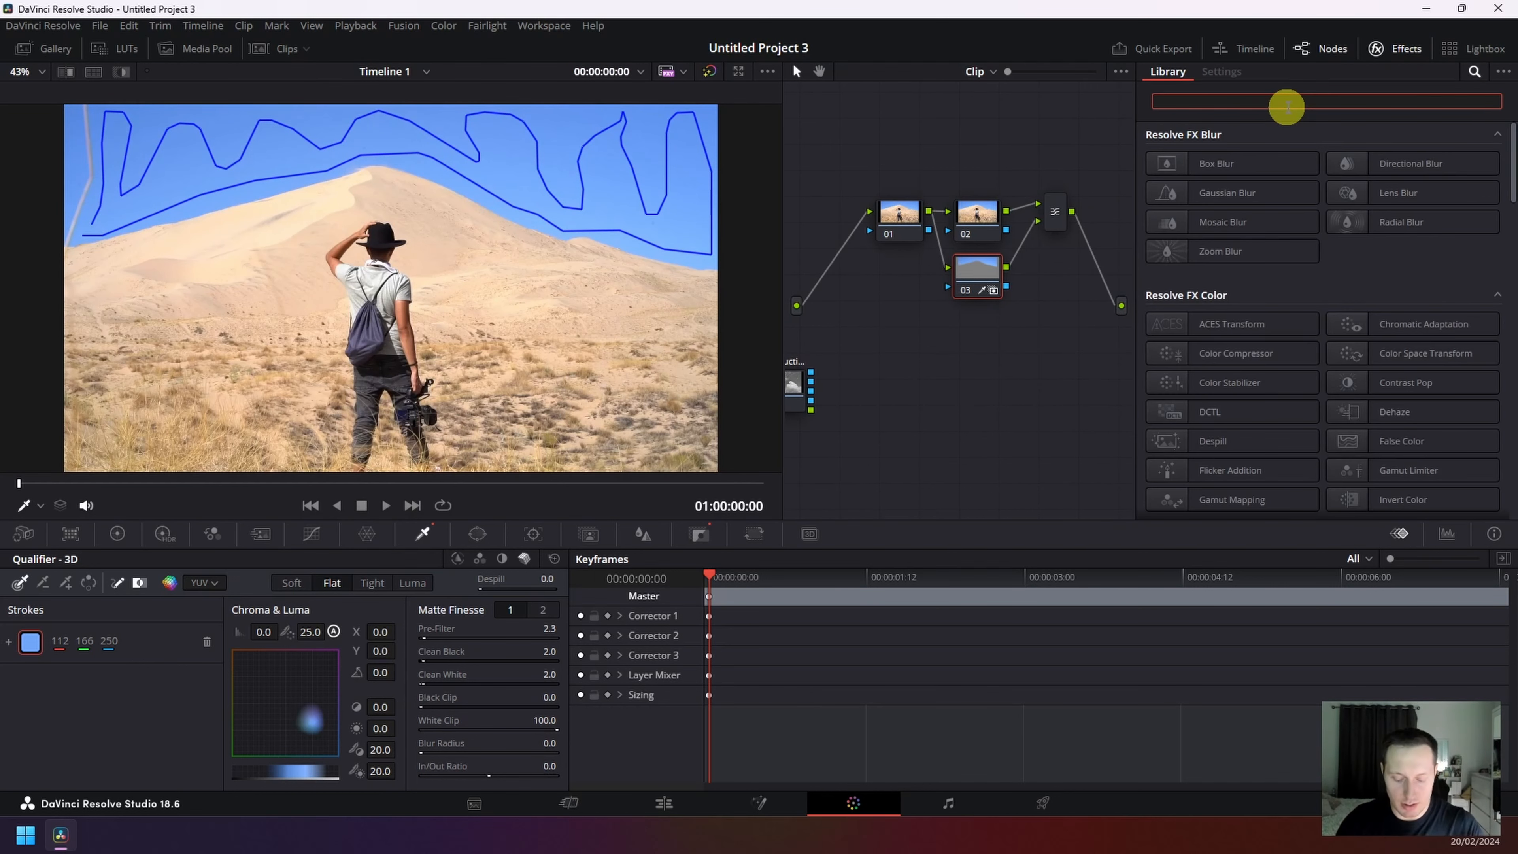
pyautogui.write('match')
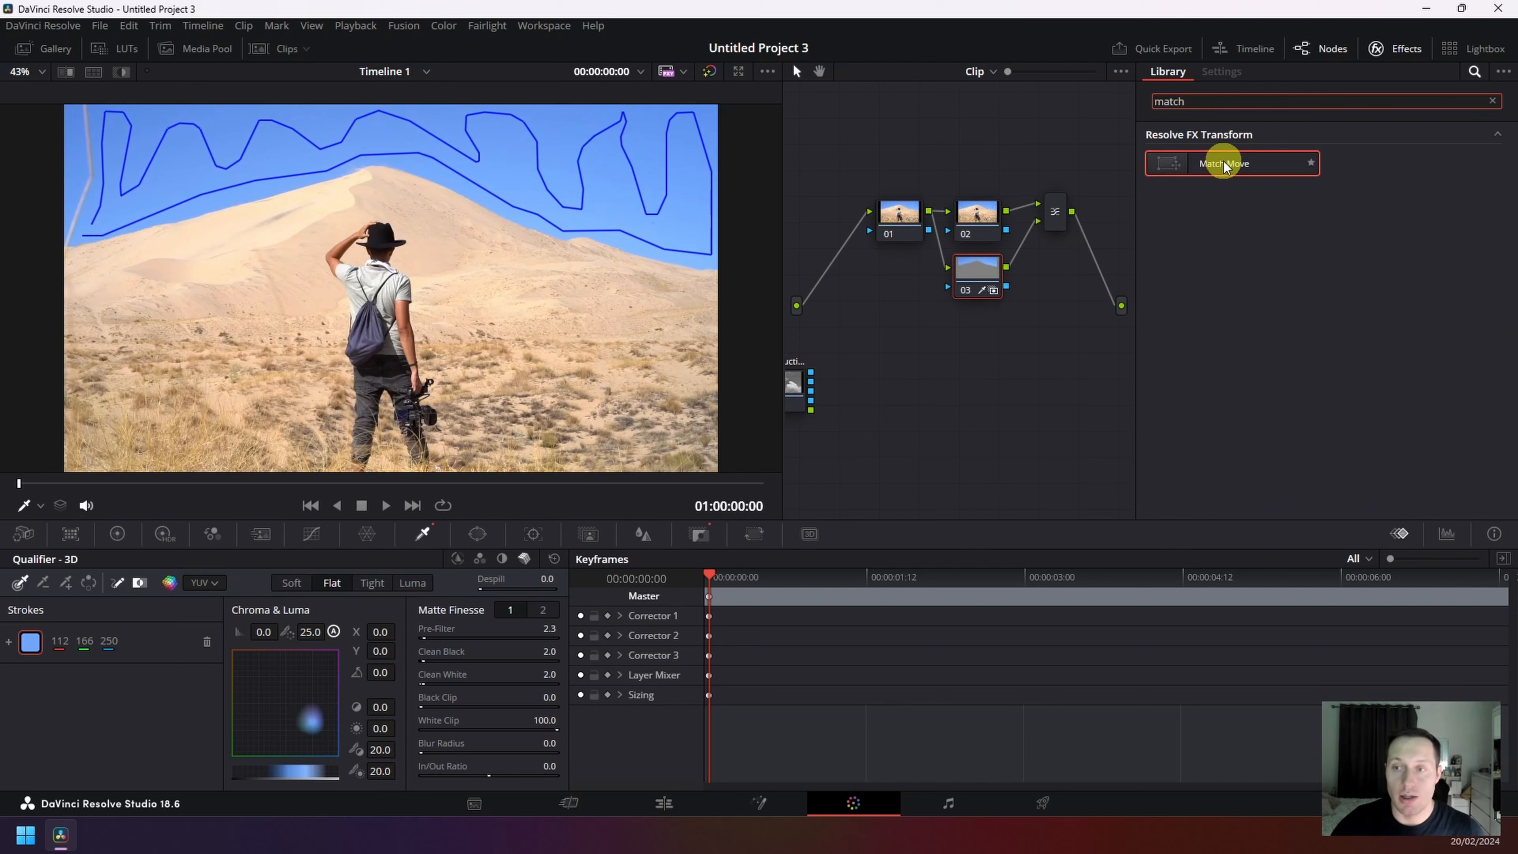
pyautogui.moveTo(1223, 168); pyautogui.dragTo(984, 274)
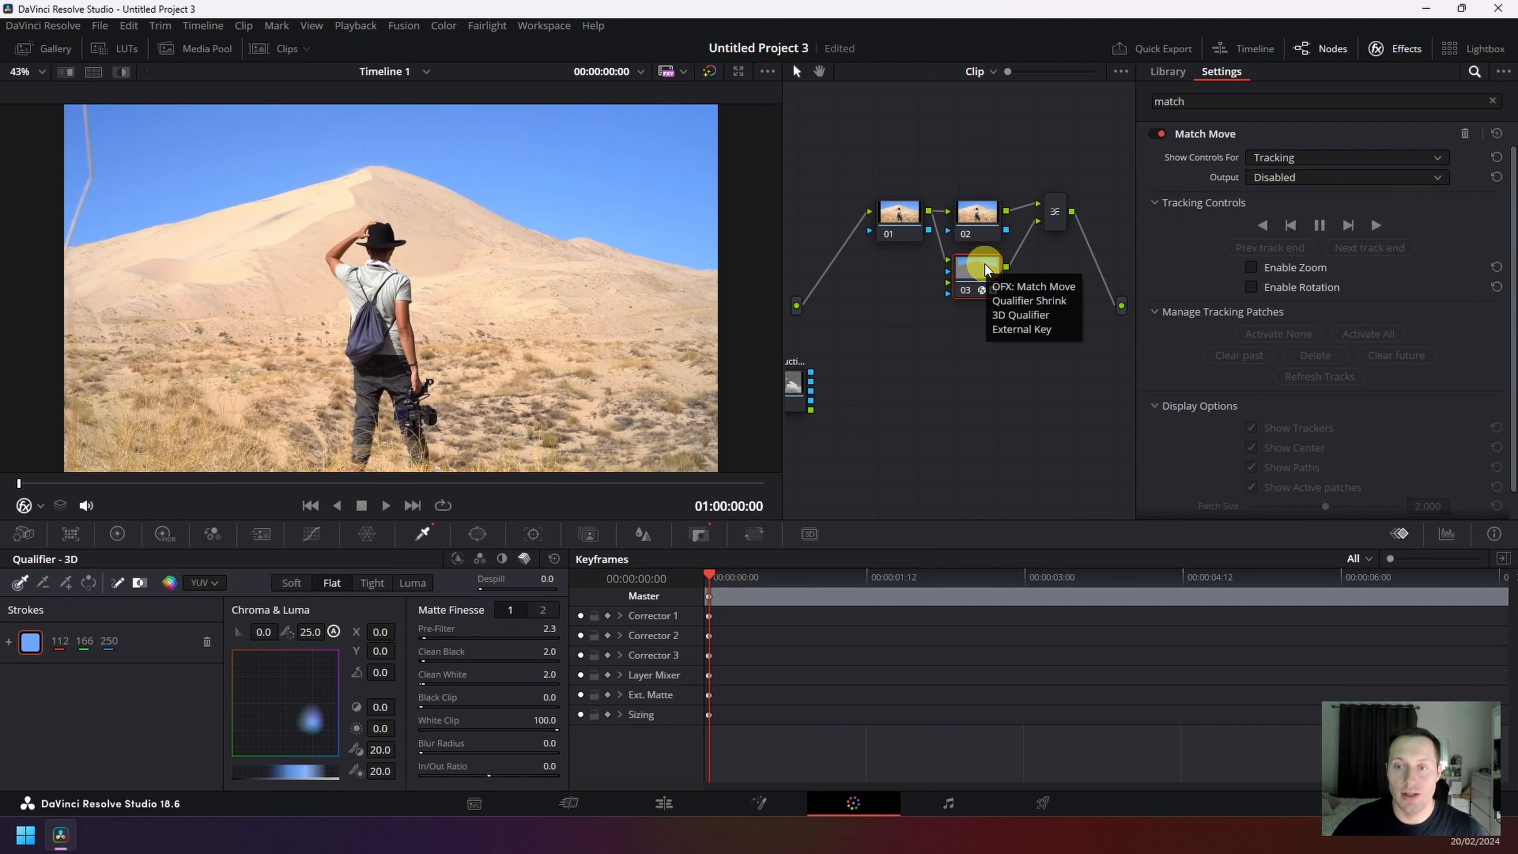
# Step: Make sure OFX Alpha is enabled on node 03 and connect the cloud clip's RGB output to the node's second RGB input
pyautogui.rightClick(984, 271)
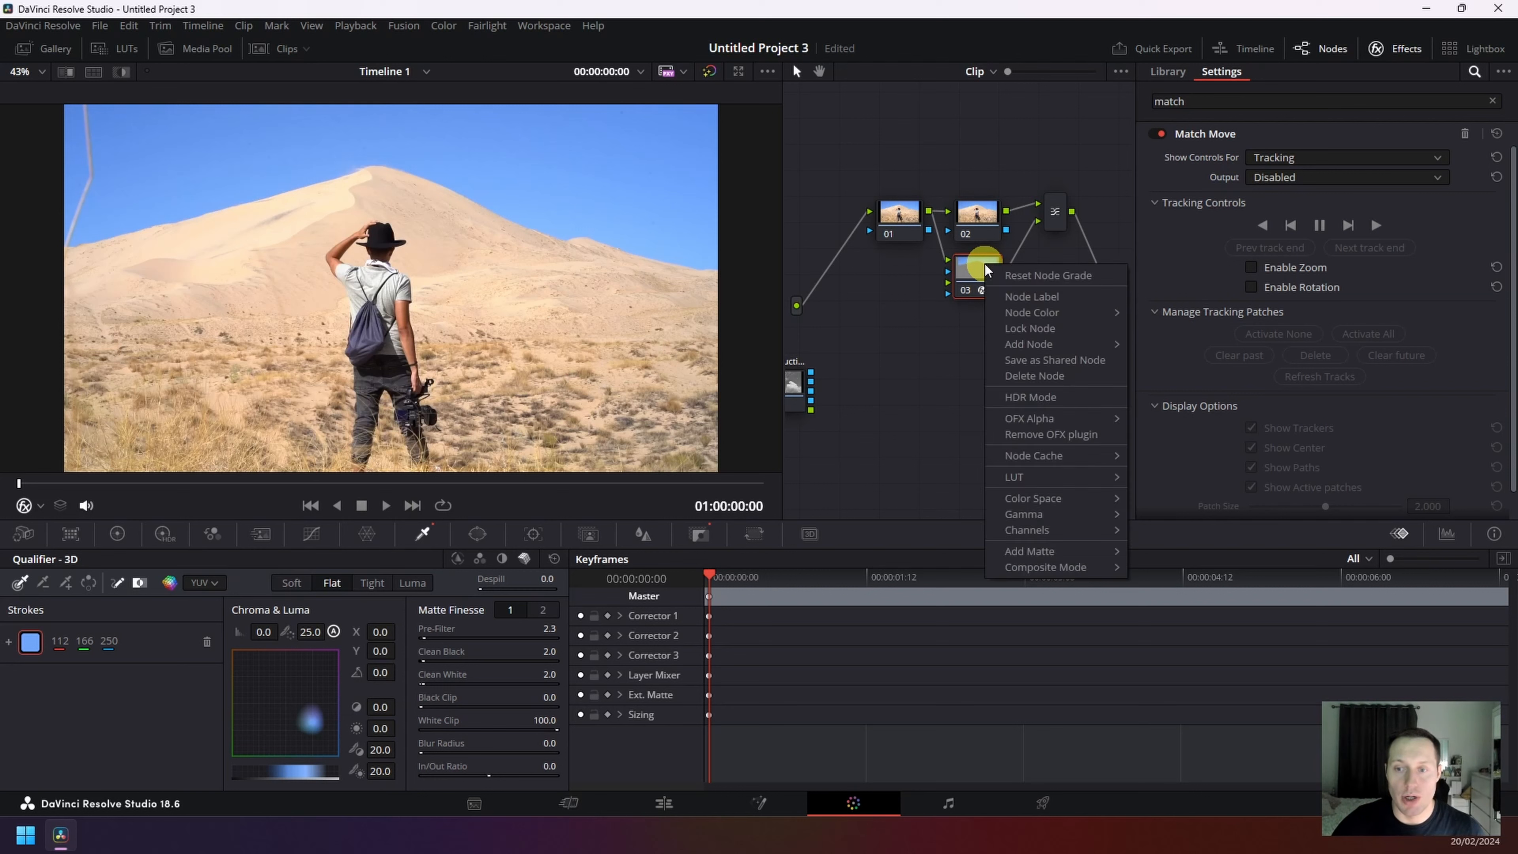
pyautogui.moveTo(1074, 419)
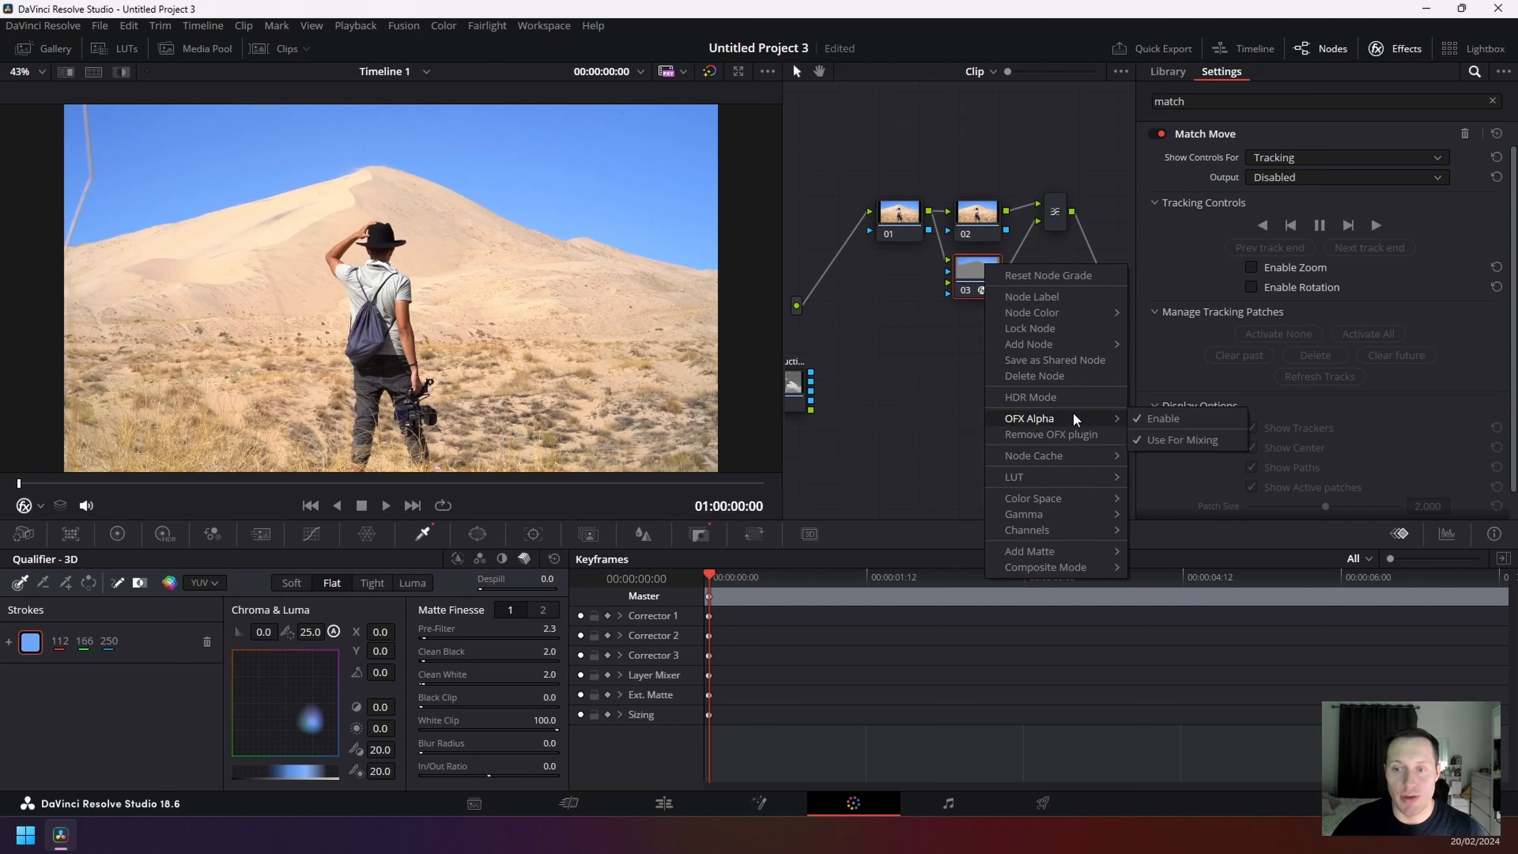
pyautogui.click(1162, 419)
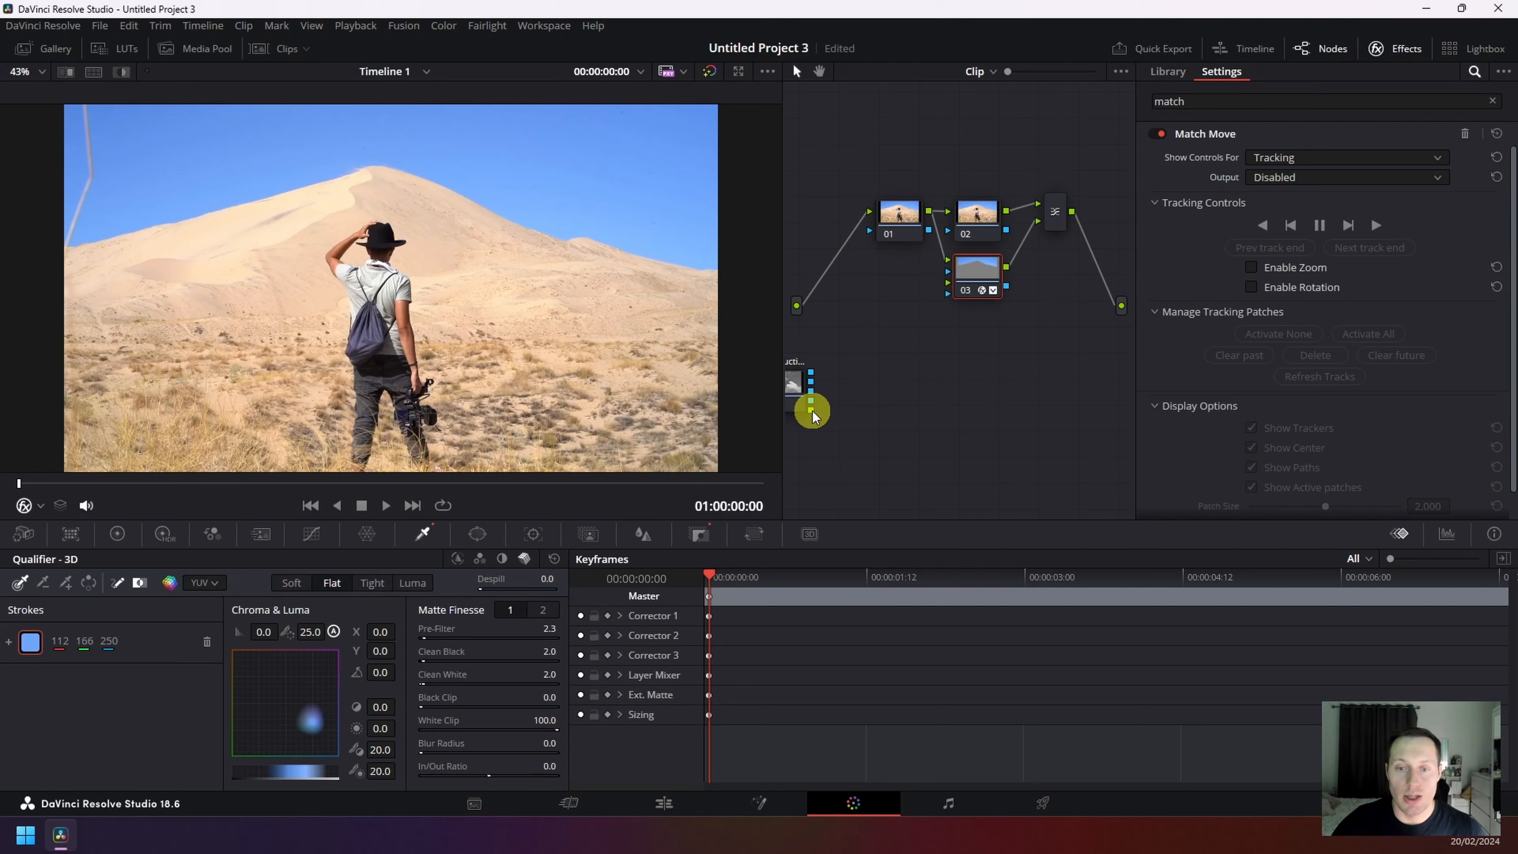
pyautogui.moveTo(813, 414); pyautogui.dragTo(949, 287)
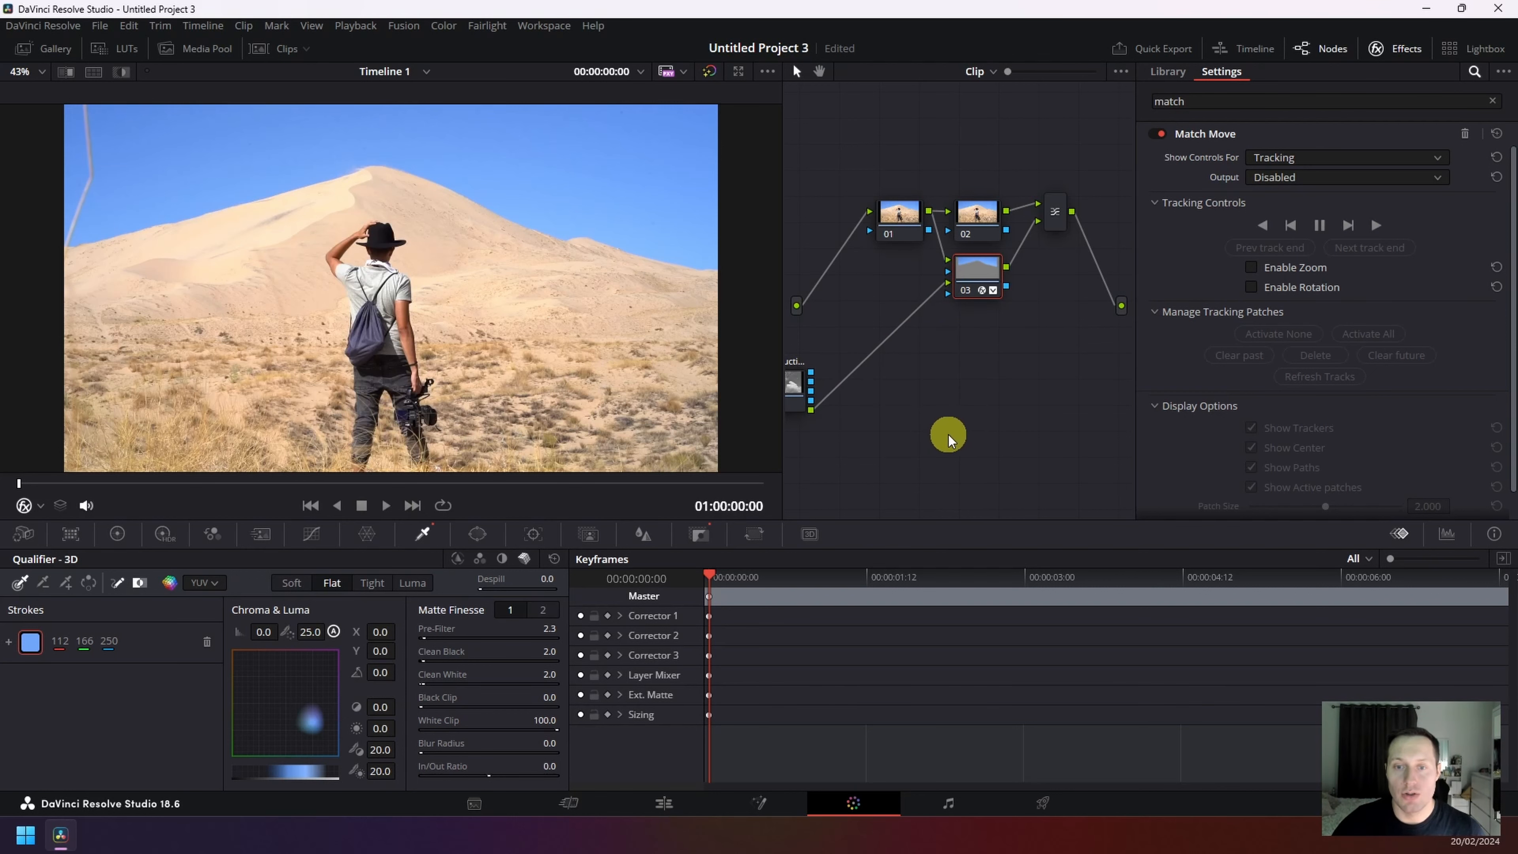
# Step: Place a Match Move tracking point in the sky near the picture's upper-left corner
pyautogui.moveTo(779, 329); pyautogui.dragTo(718, 315)
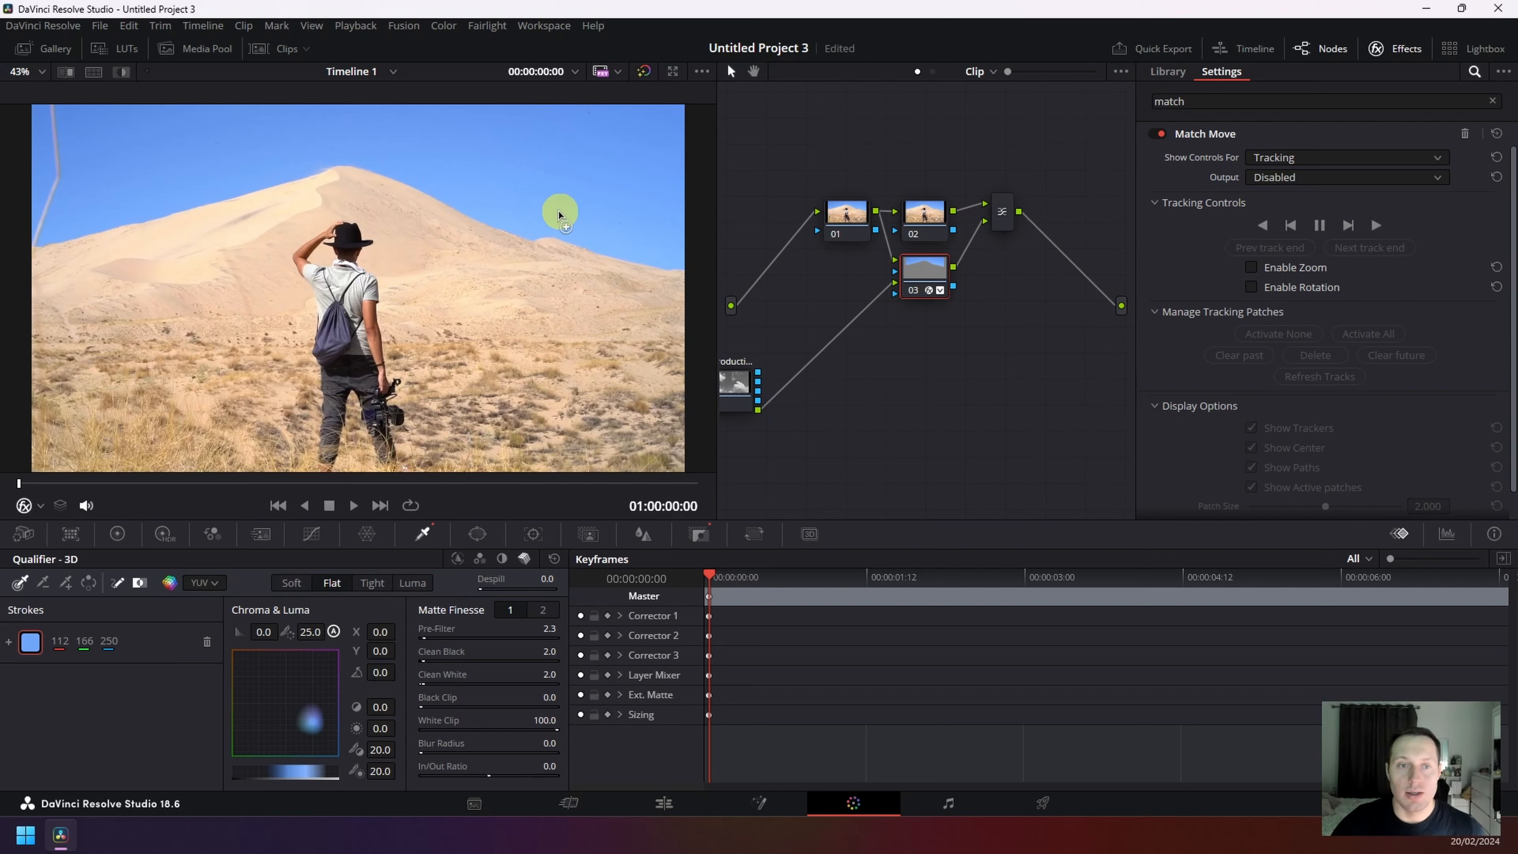
pyautogui.click(165, 150)
pyautogui.moveTo(164, 150)
pyautogui.mouseDown()
pyautogui.moveTo(339, 165)
pyautogui.moveTo(158, 173)
pyautogui.moveTo(183, 163)
pyautogui.mouseUp()
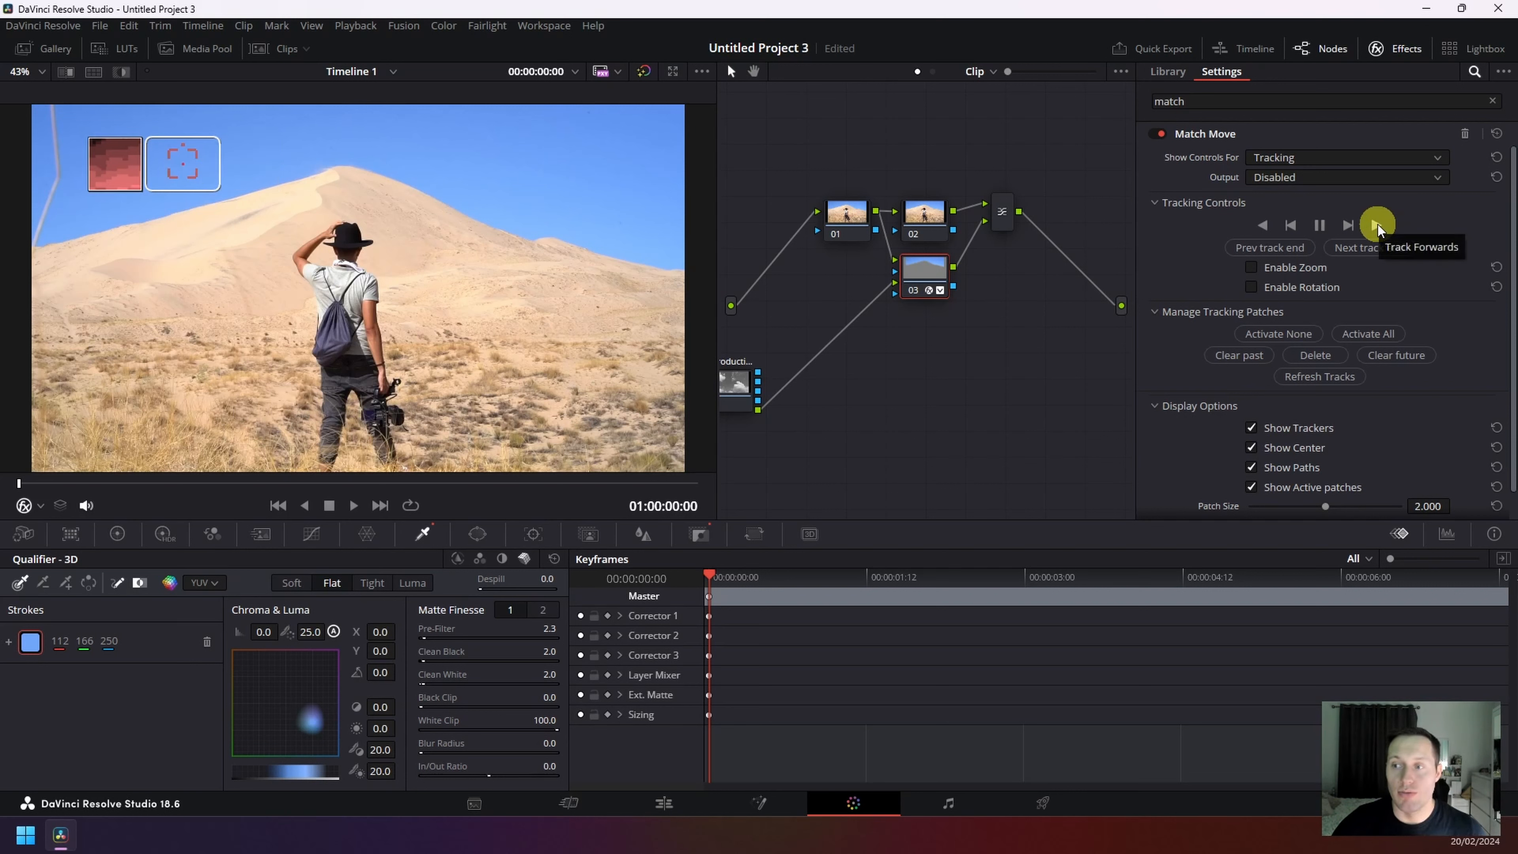
# Step: Track the point forwards through the clip and set the Match Move output to Composite
pyautogui.click(1376, 226)
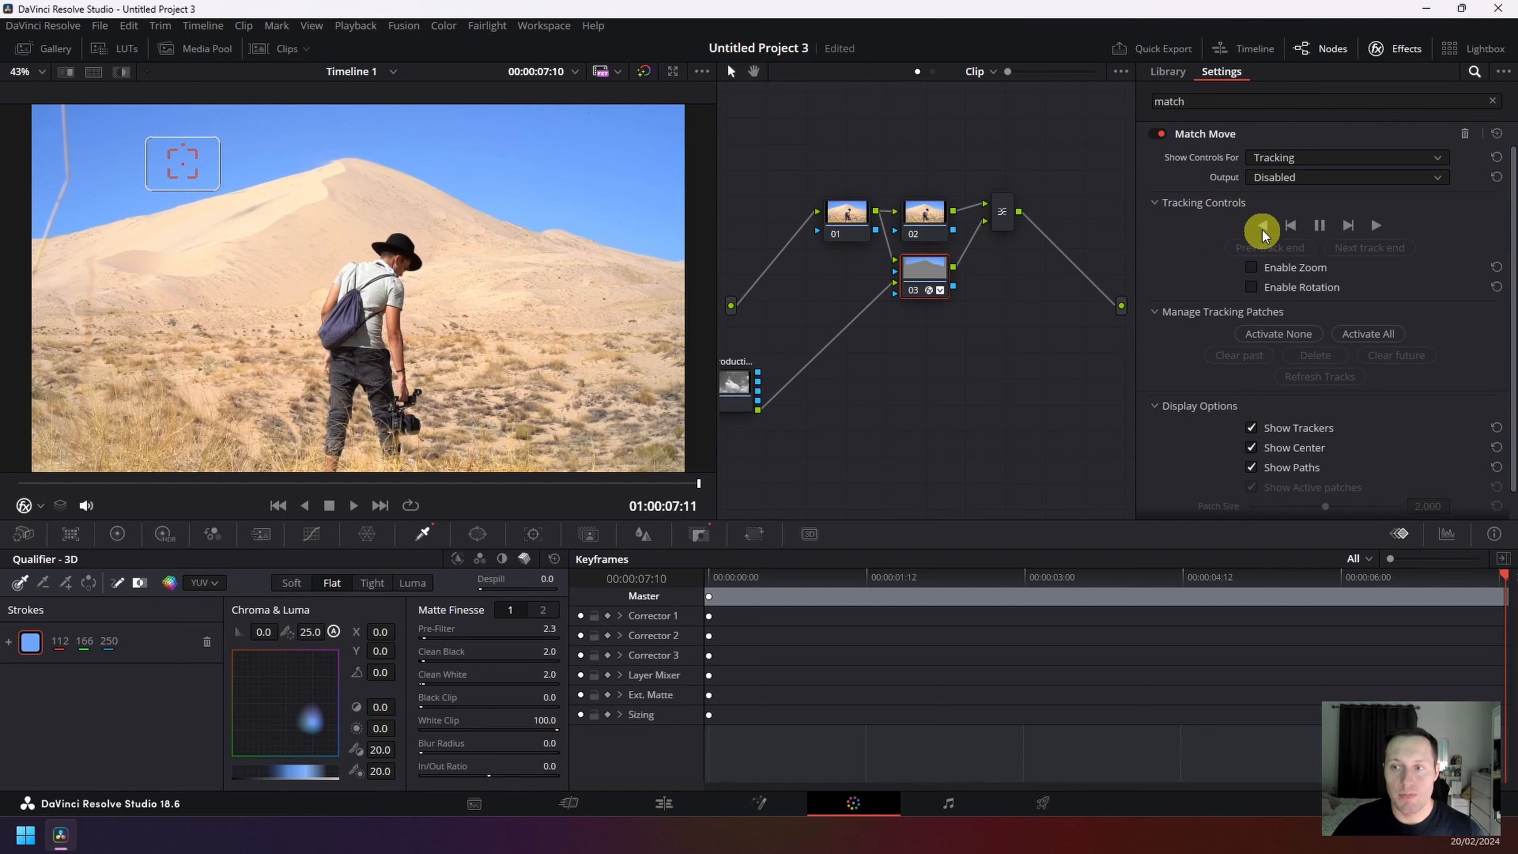
pyautogui.click(1300, 179)
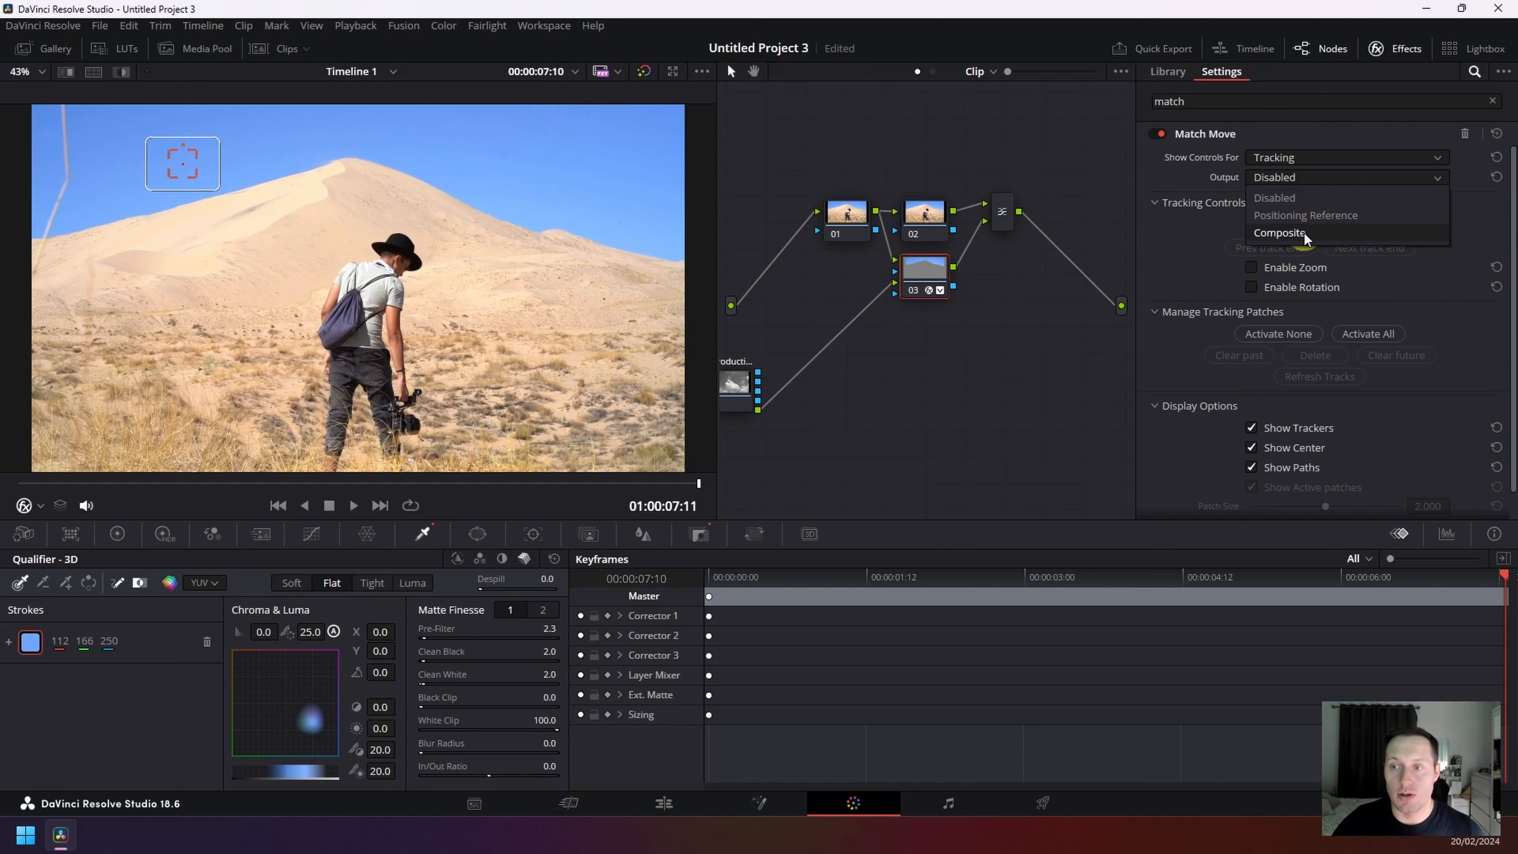
pyautogui.click(1279, 233)
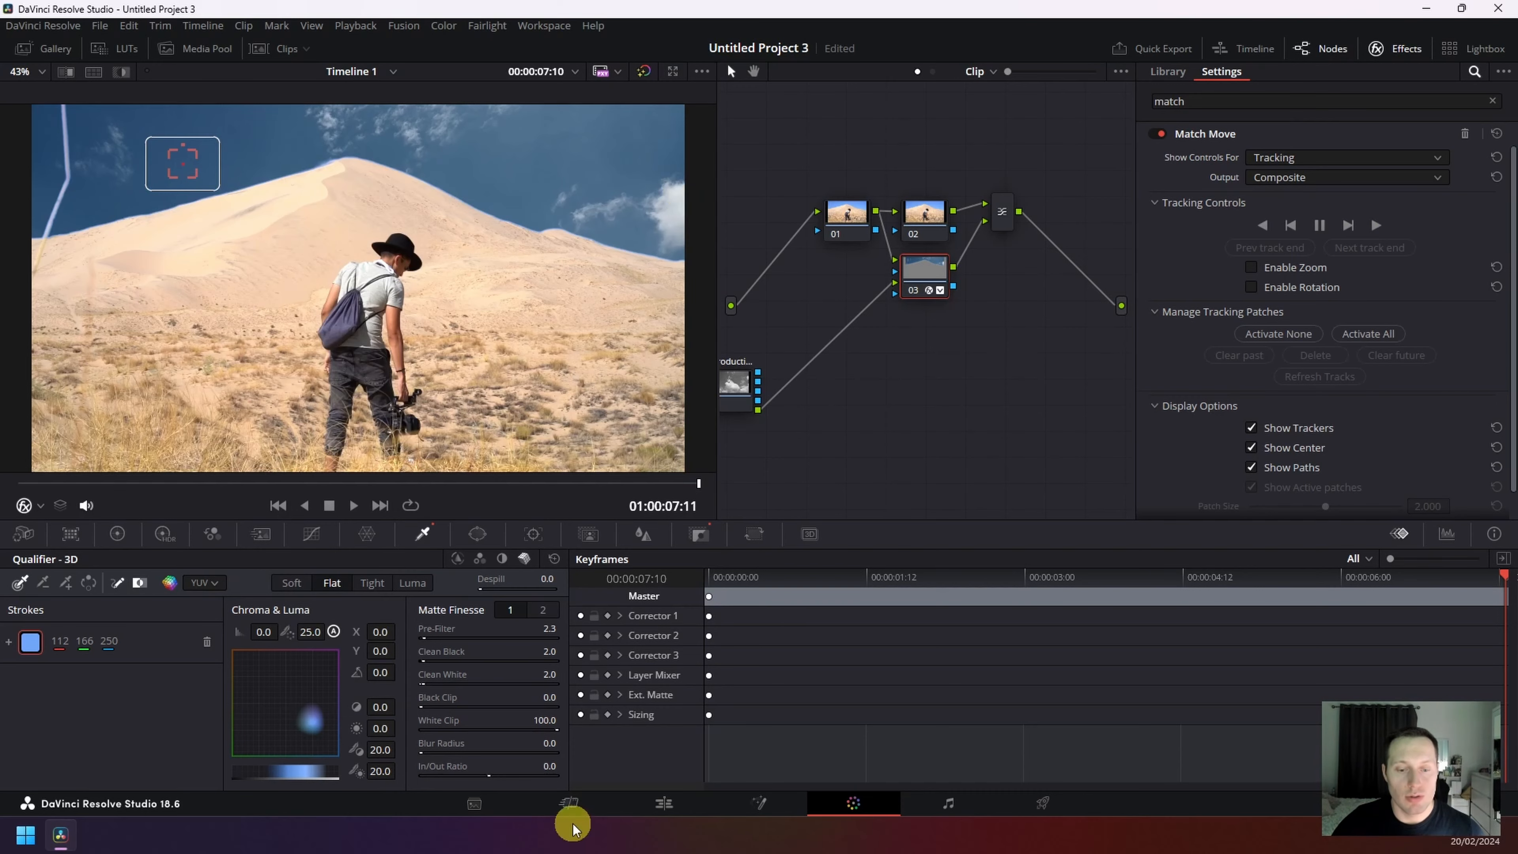
# Step: Play the composited timeline from its start on the Cut page to review the new sky
pyautogui.click(569, 803)
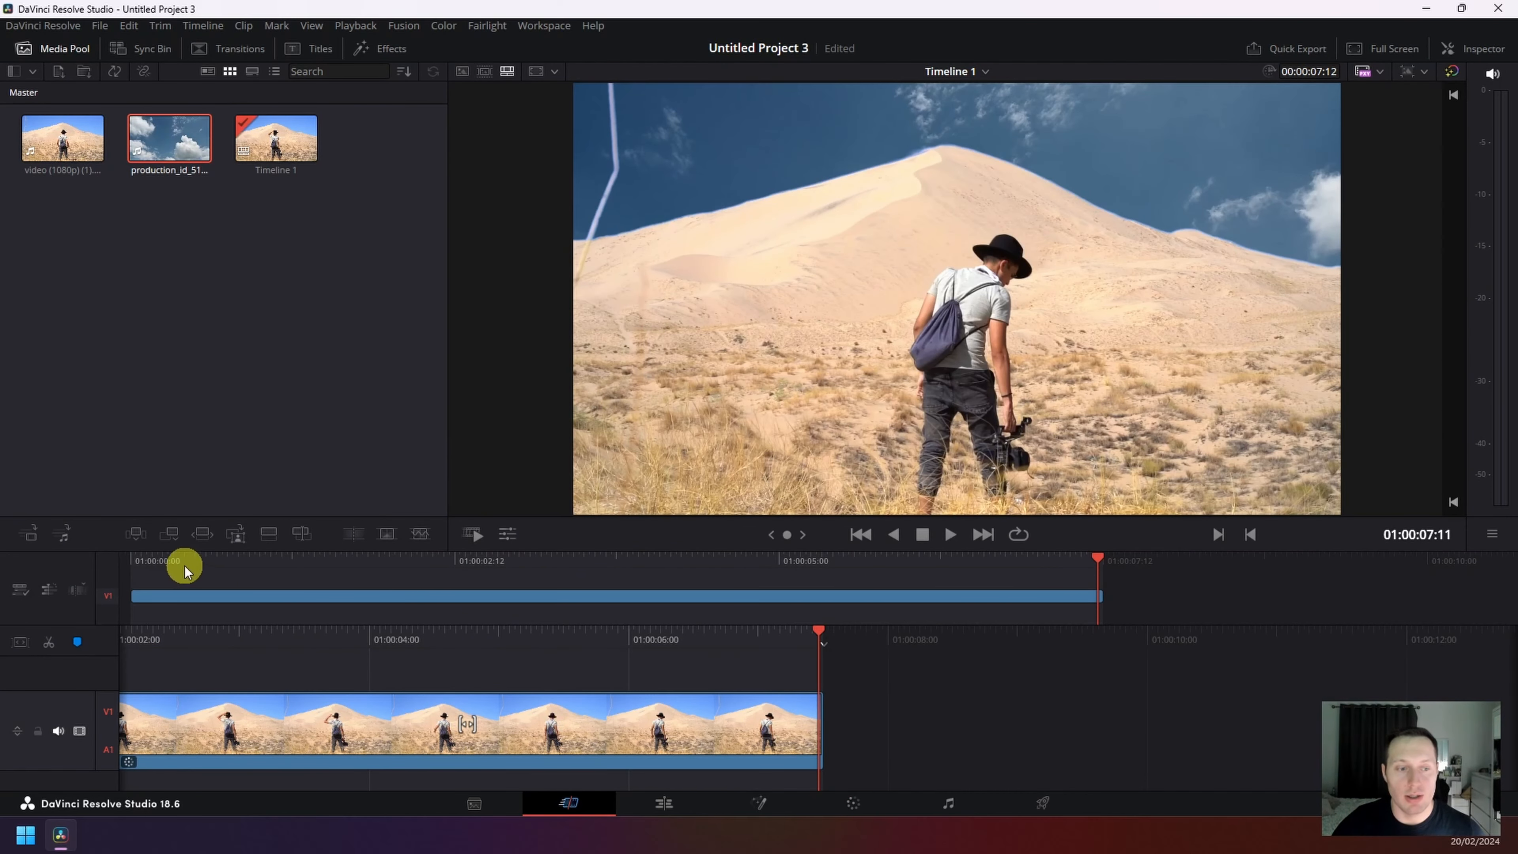
pyautogui.press('Home')
pyautogui.press('space')
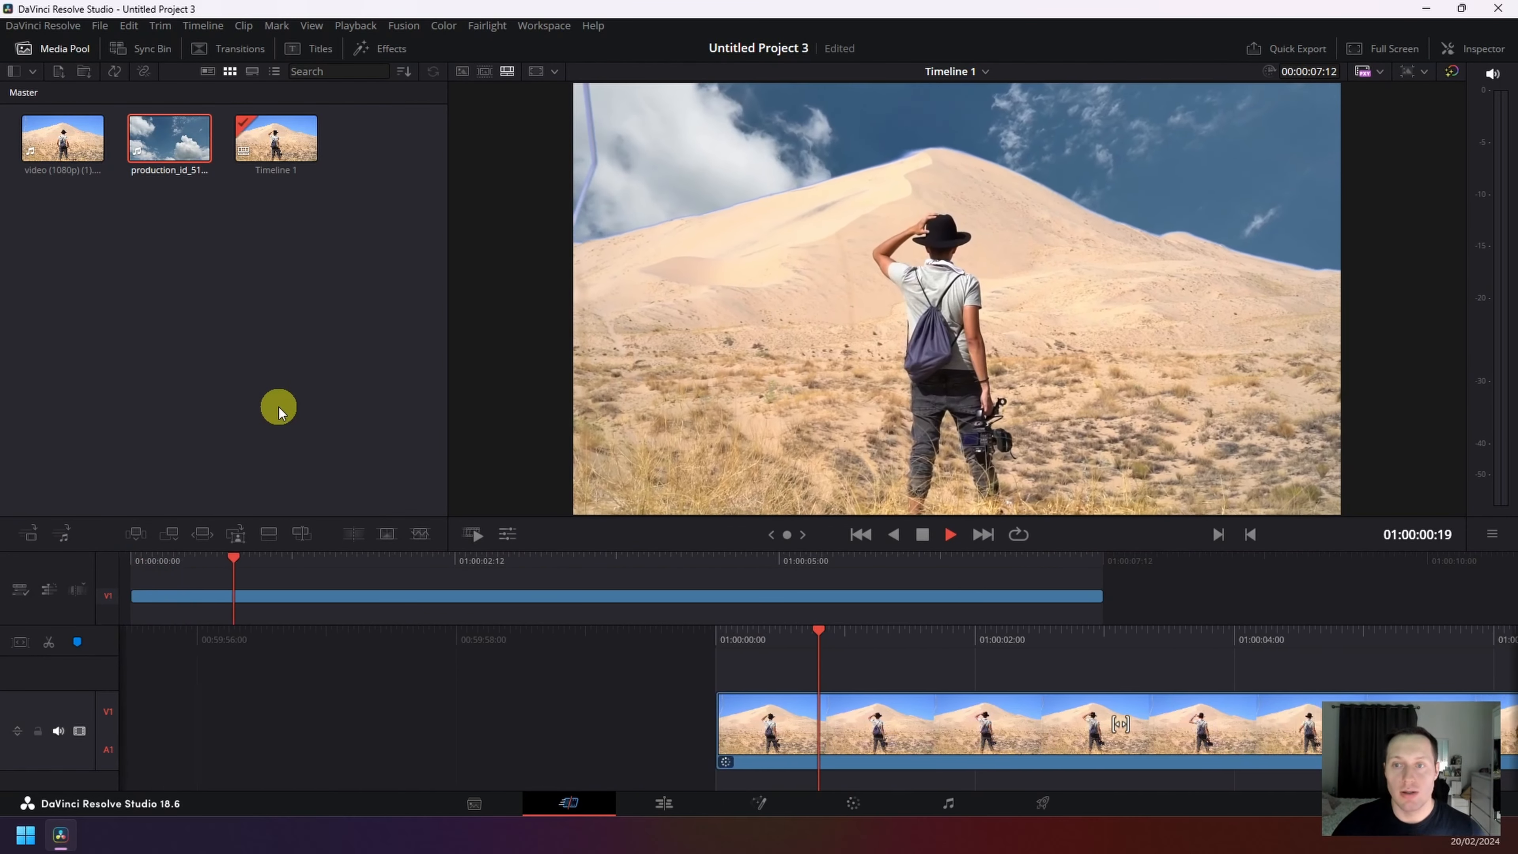